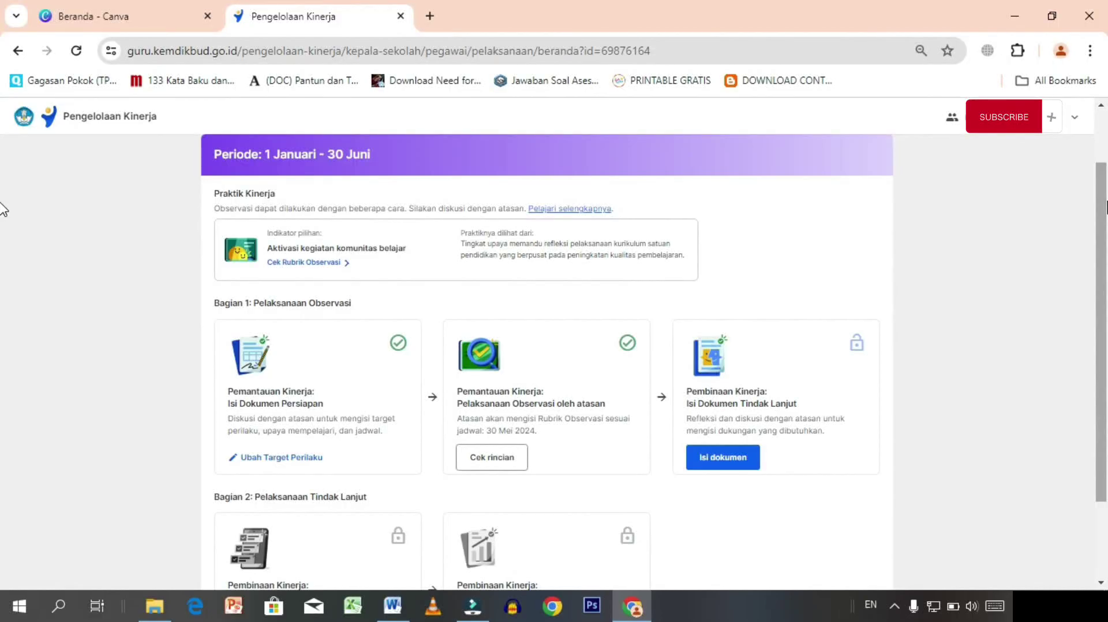
Look over the Pelaksanaan Praktik Kinerja page, then go back through the previous pages to the Merdeka Mengajar home page.
scroll(3, 209, up, 2)
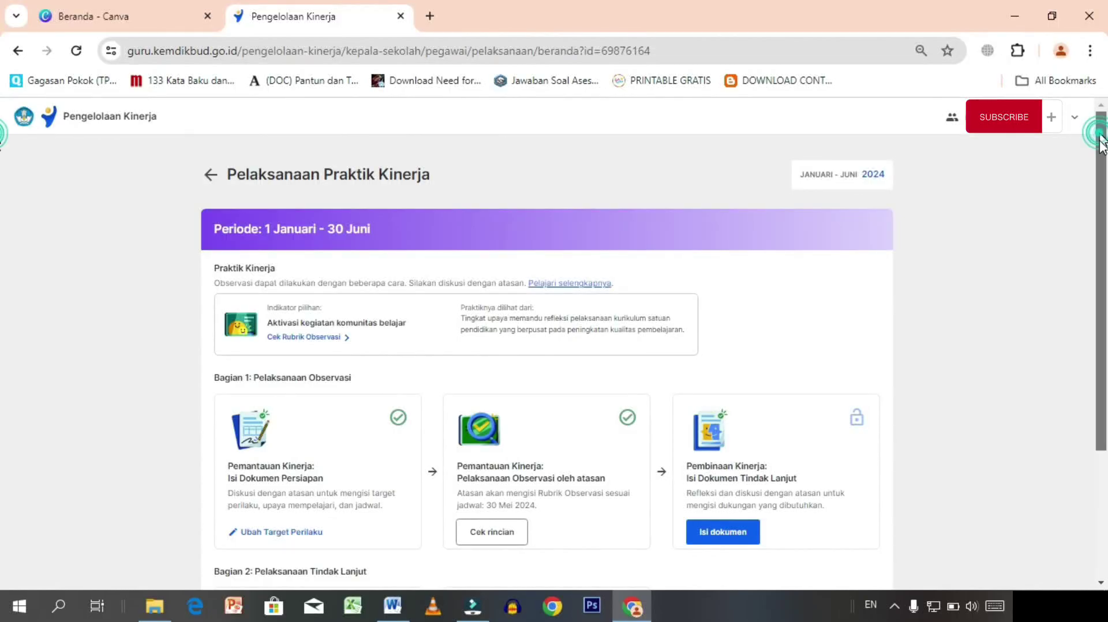
drag(1102, 140, 1102, 261)
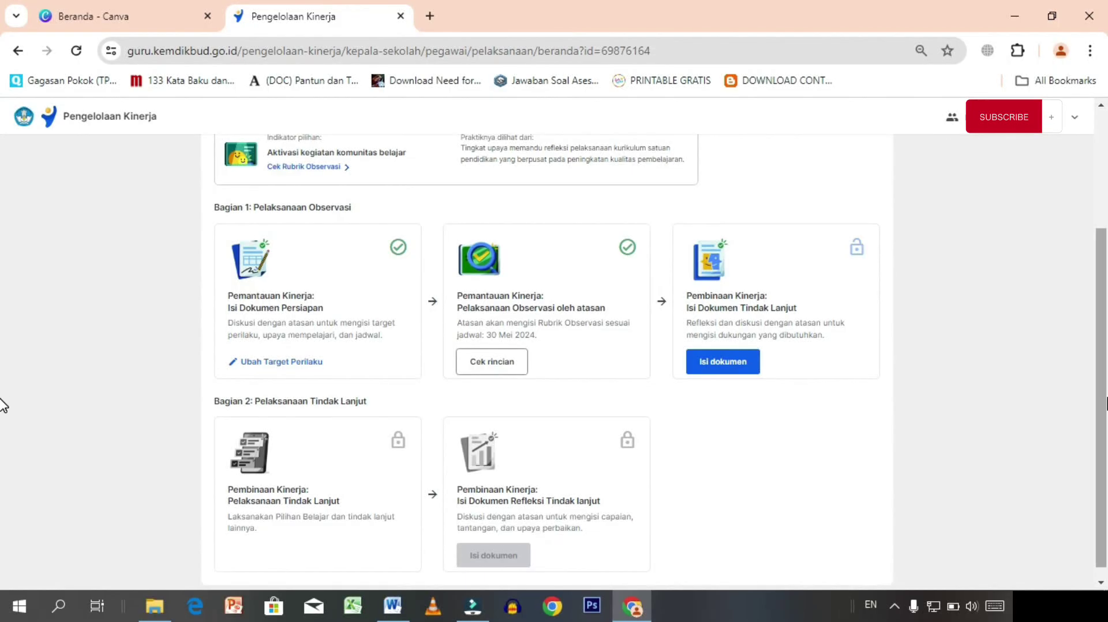
scroll(3, 256, up, 3)
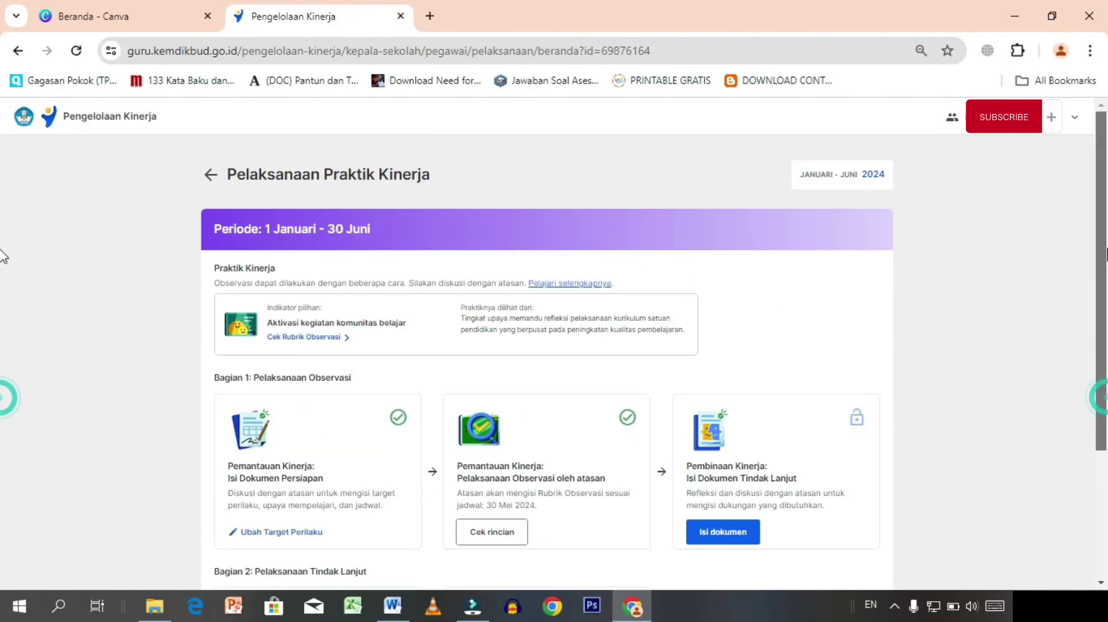
click(211, 175)
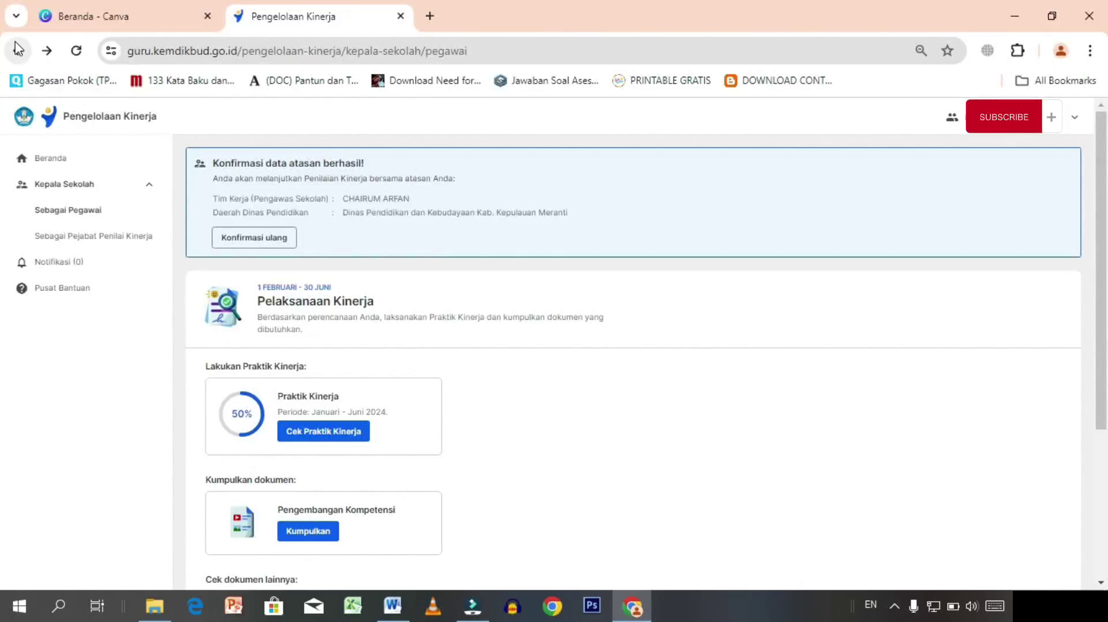
click(19, 50)
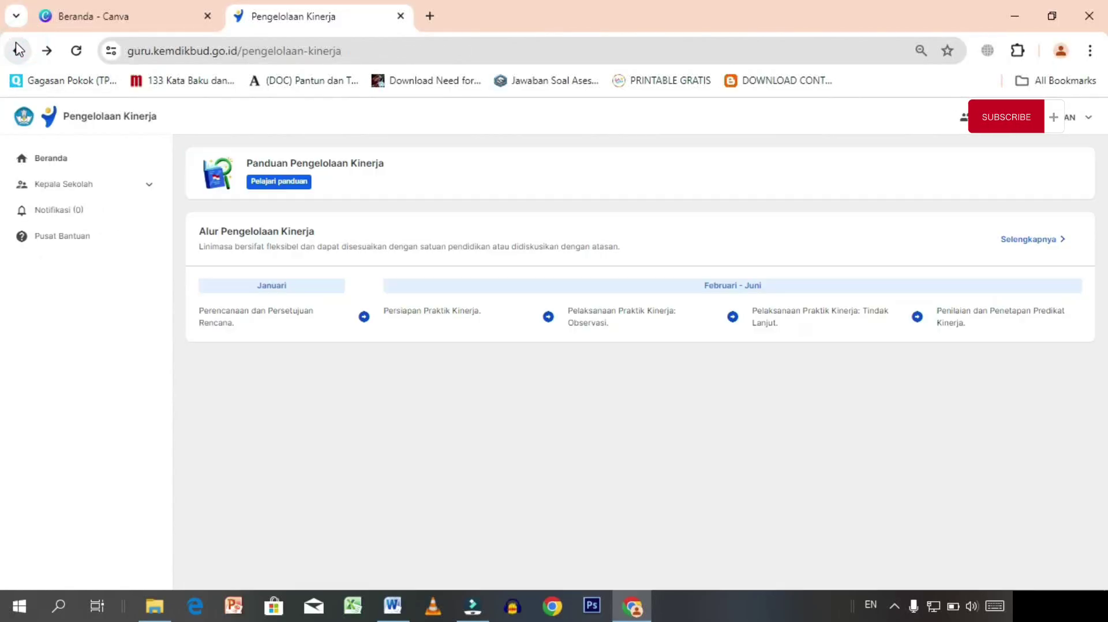
click(19, 50)
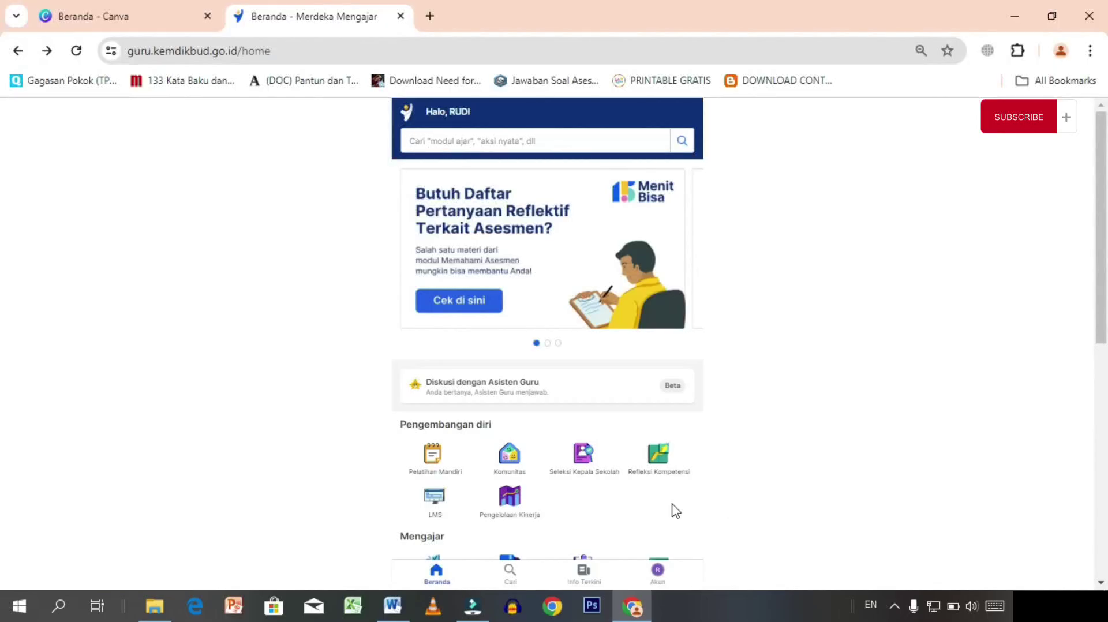
Open the January–June 2024 Praktik Kinerja page in Pengelolaan Kinerja for Kepala Sekolah, using the Sebagai Pegawai role.
click(518, 502)
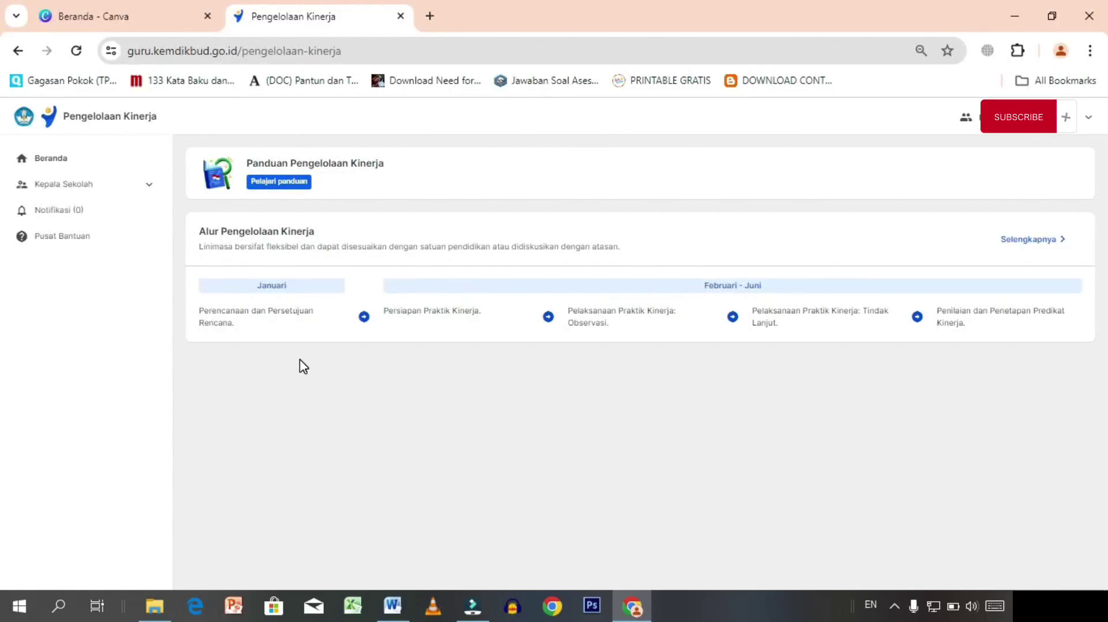
click(147, 191)
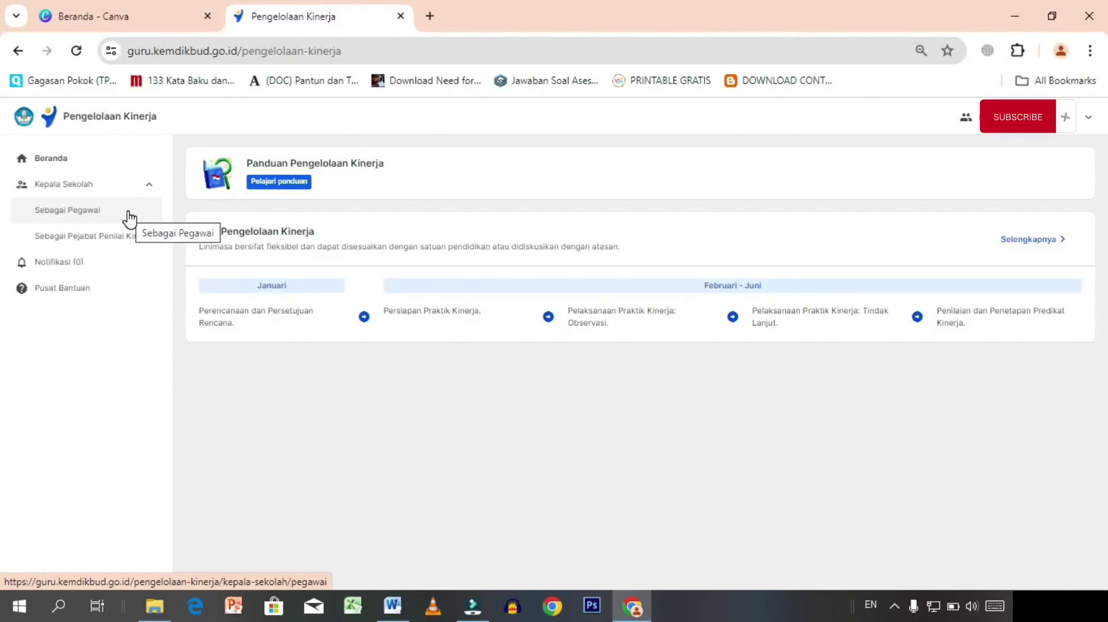
click(128, 214)
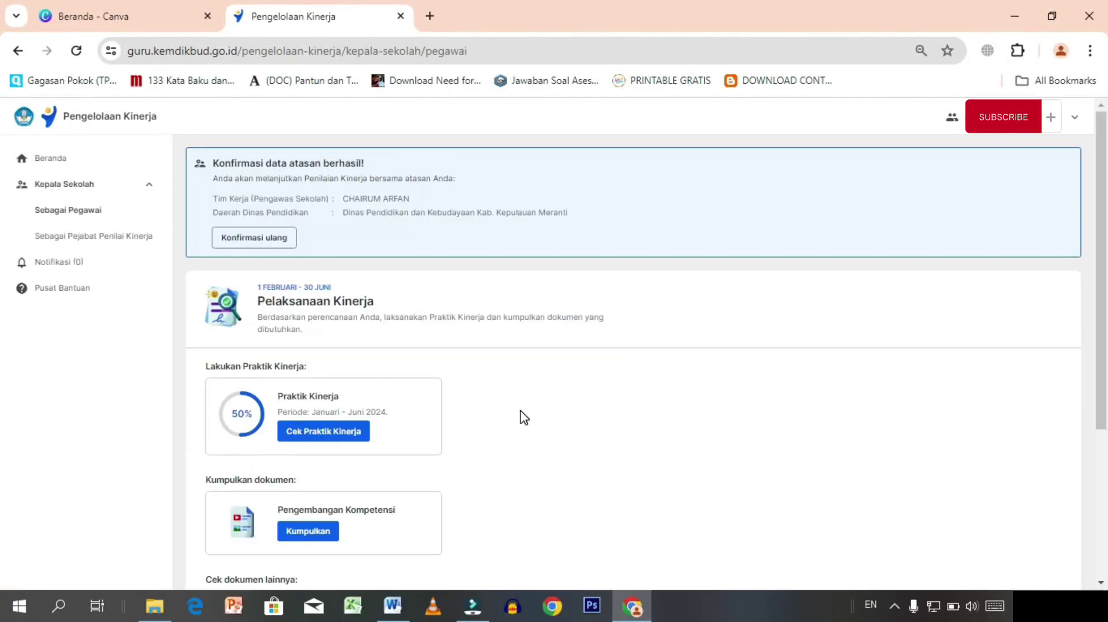
click(328, 434)
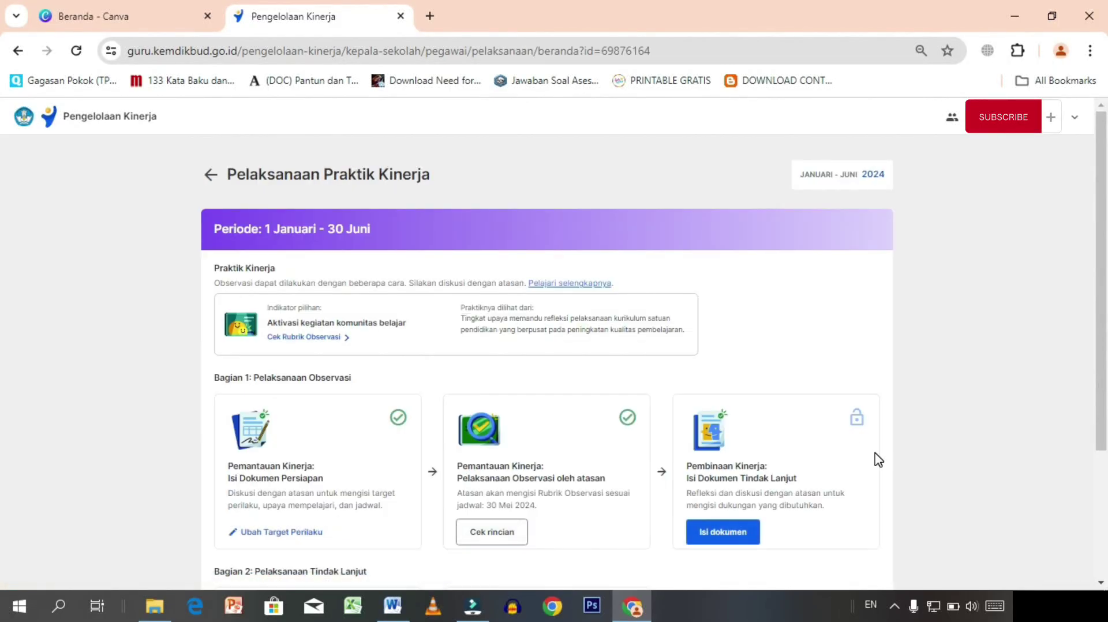
Open the Dokumen Tindak Lanjut under Bagian 1, review the supervisor's observation ratings and notes, and return to the Praktik Kinerja overview.
scroll(1099, 427, down, 3)
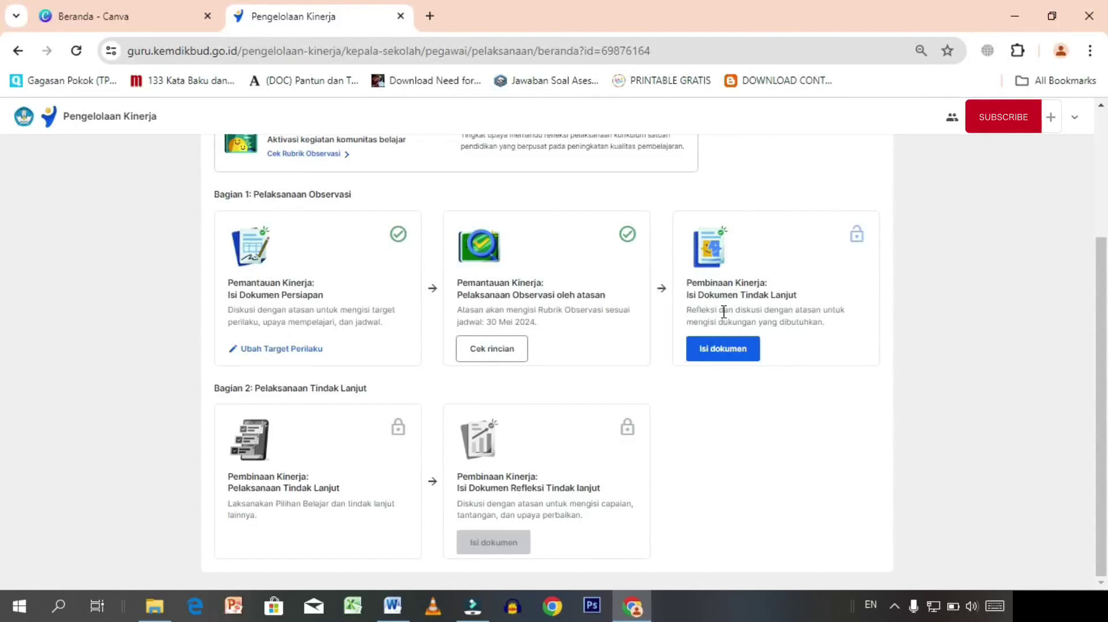
click(719, 352)
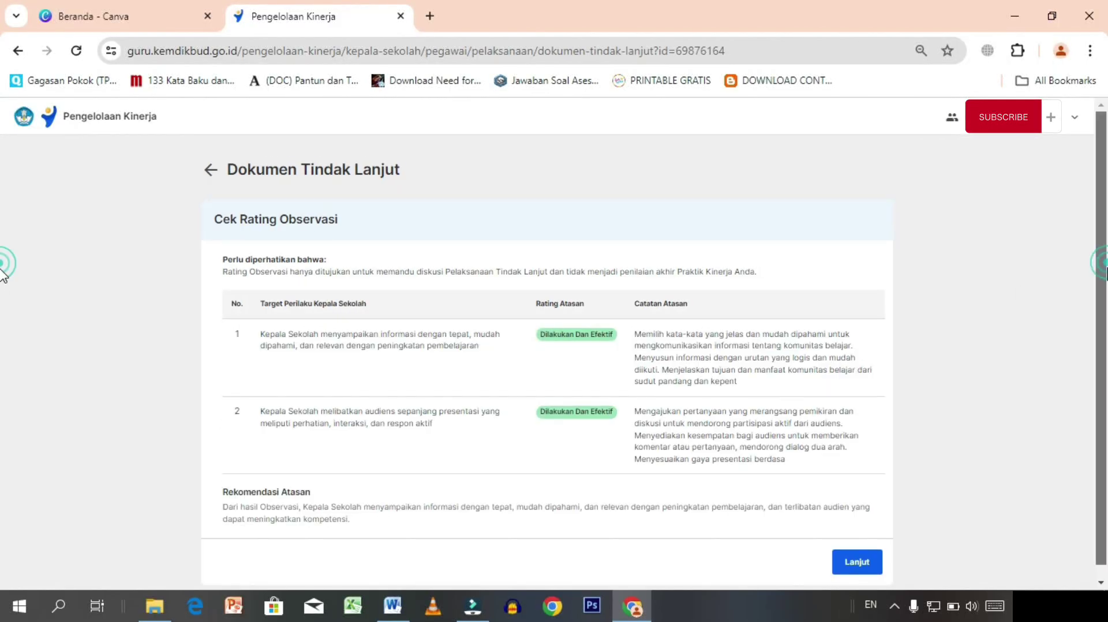
scroll(3, 288, down, 1)
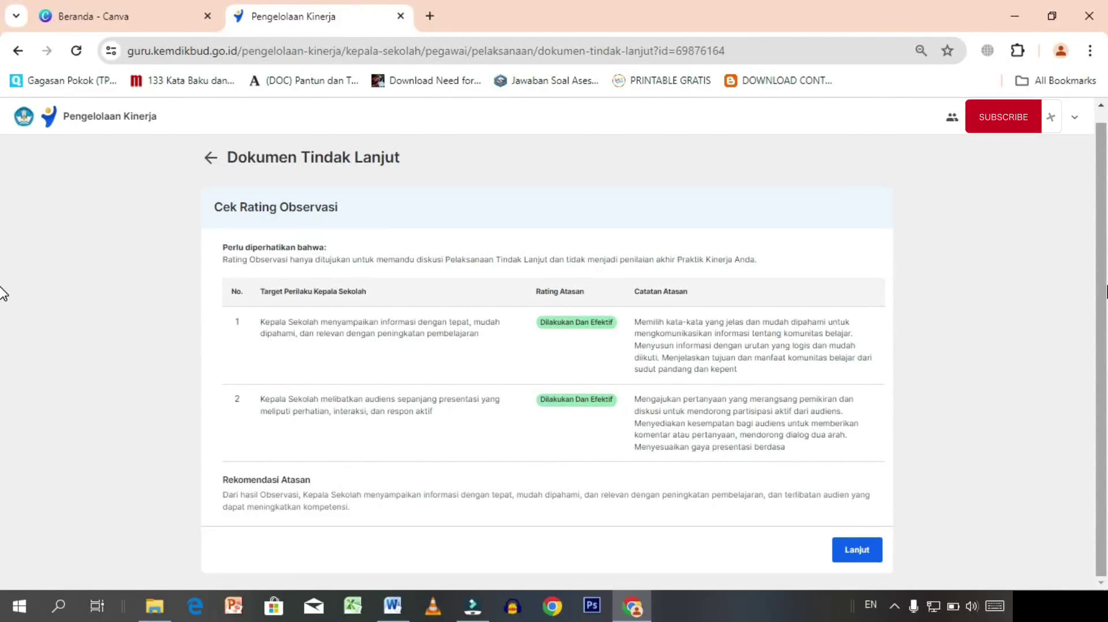
click(212, 162)
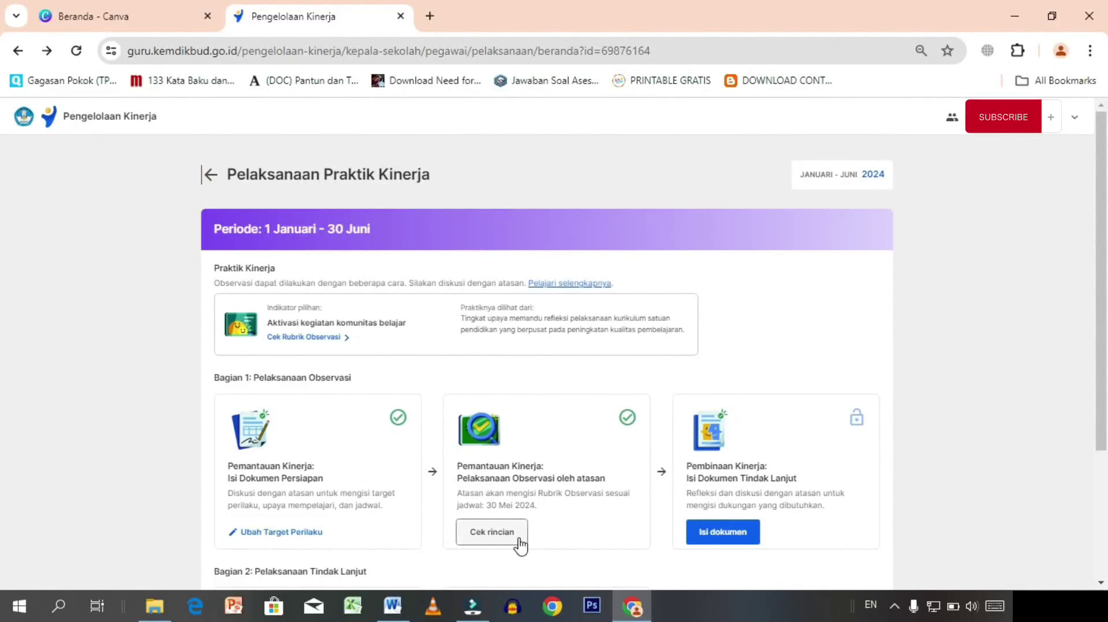
Review the schedule, chosen indicator and target behaviours in the Rincian Observasi, and return to the Praktik Kinerja overview.
click(509, 544)
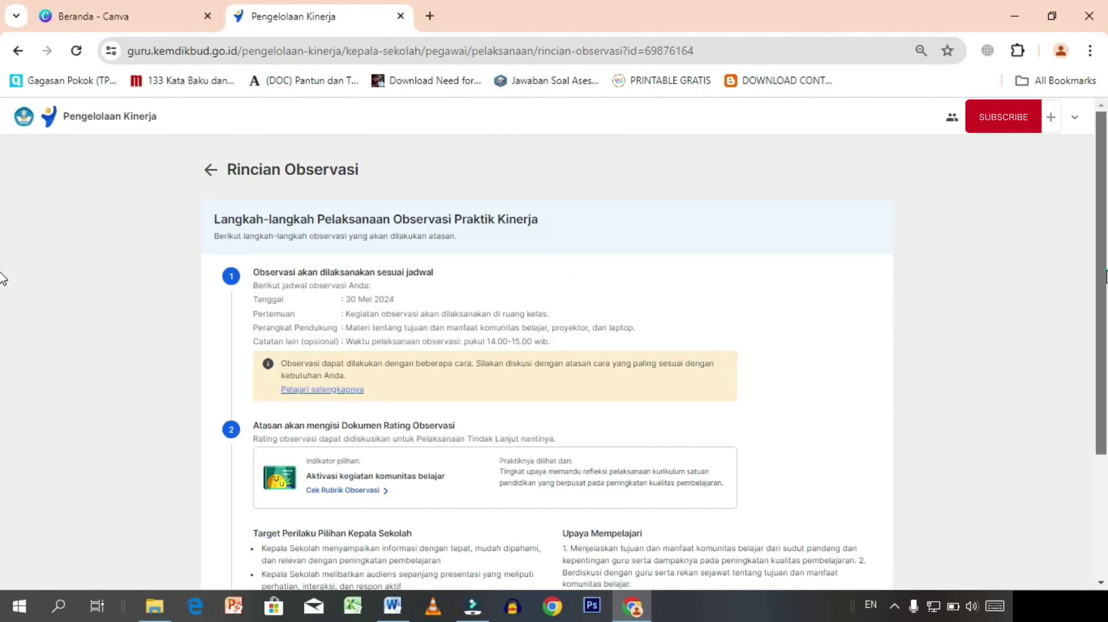
scroll(3, 278, down, 3)
scroll(3, 346, up, 1)
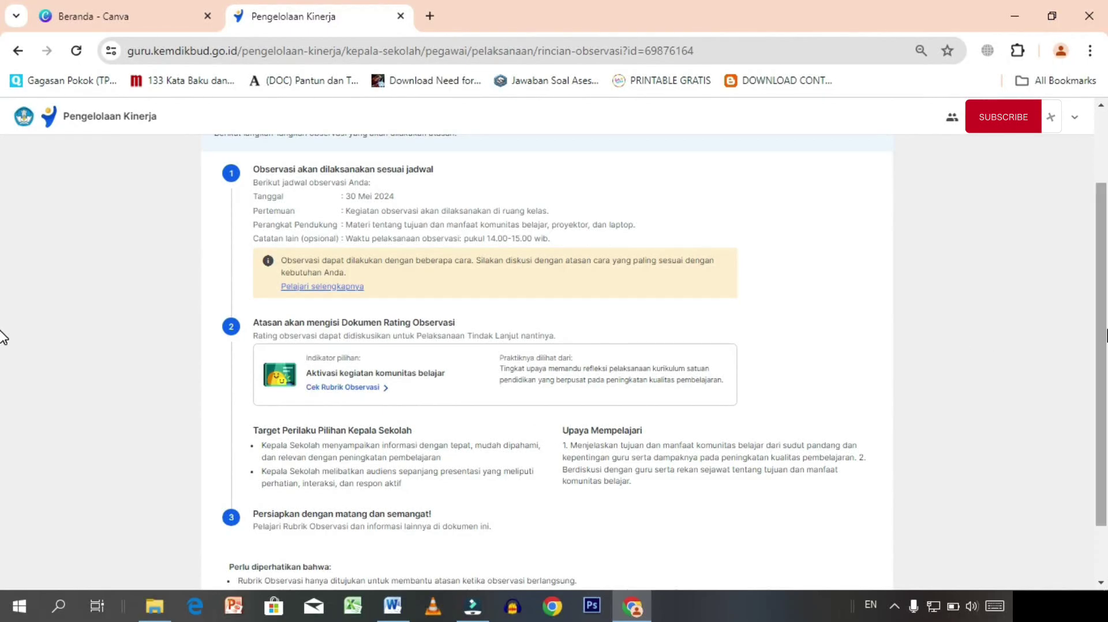
scroll(1, 329, up, 1)
scroll(2, 300, up, 2)
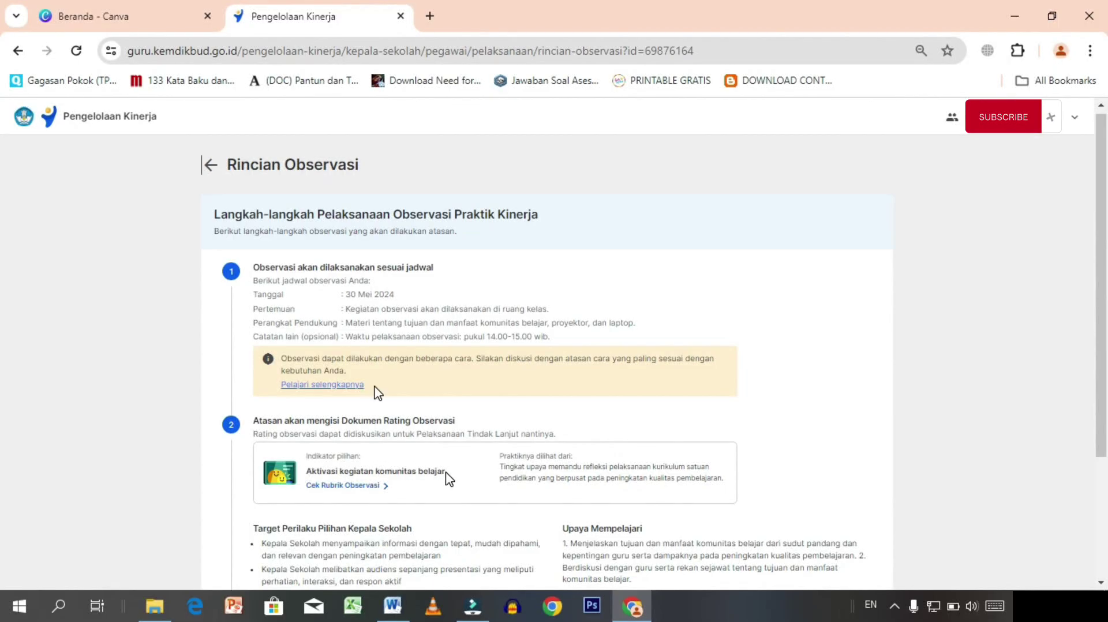
click(209, 167)
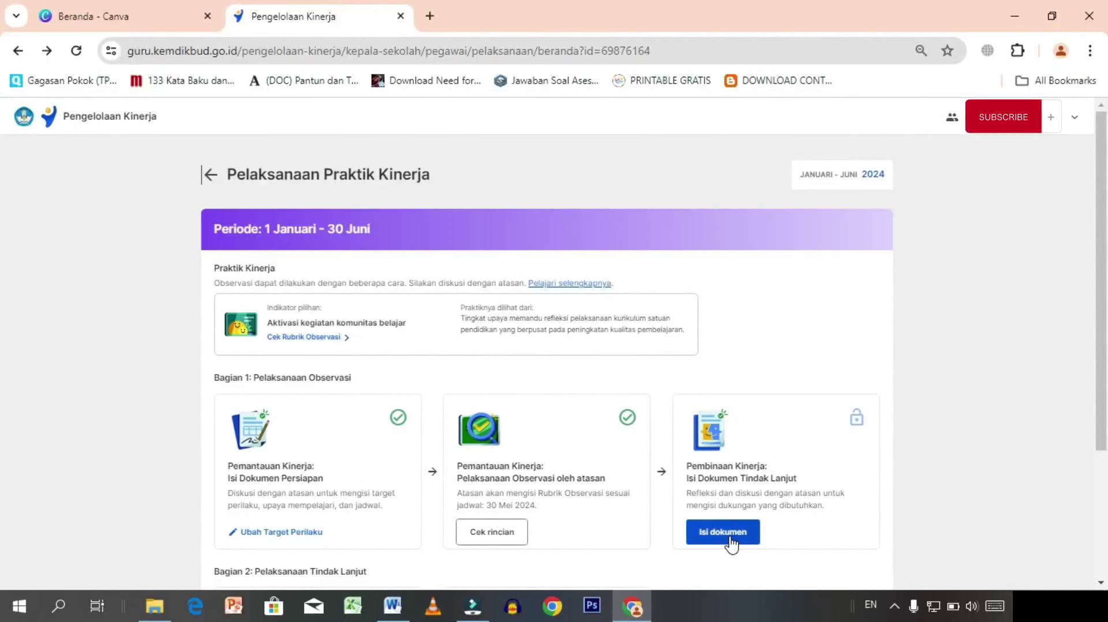
Revisit the Dokumen Tindak Lanjut briefly, then check the selected indicator in the Rincian Observasi and return to the overview.
click(730, 542)
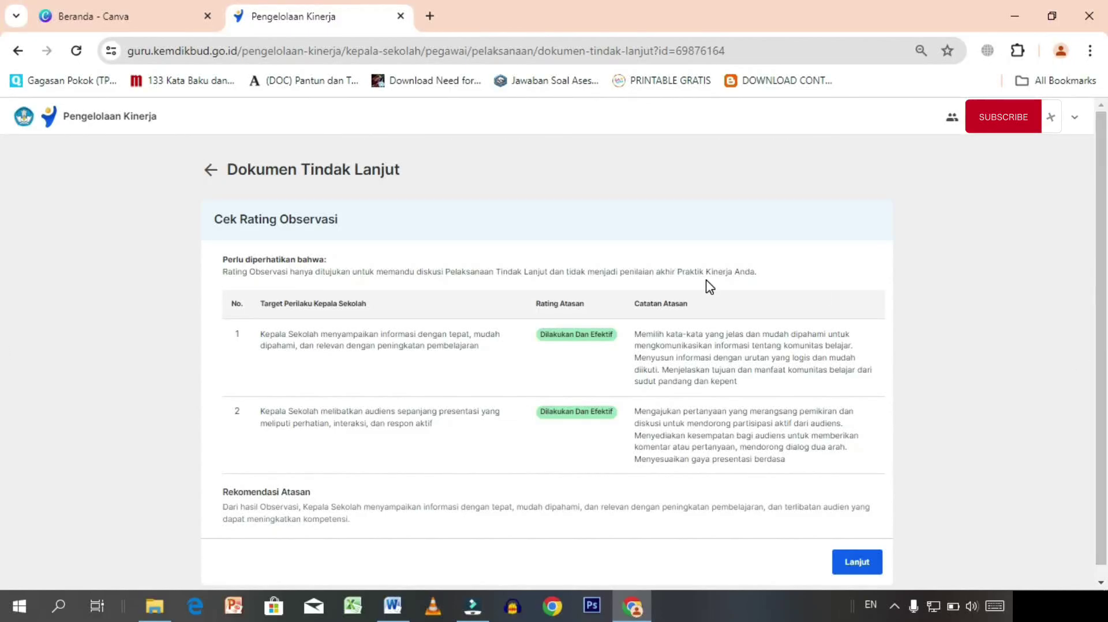
click(211, 173)
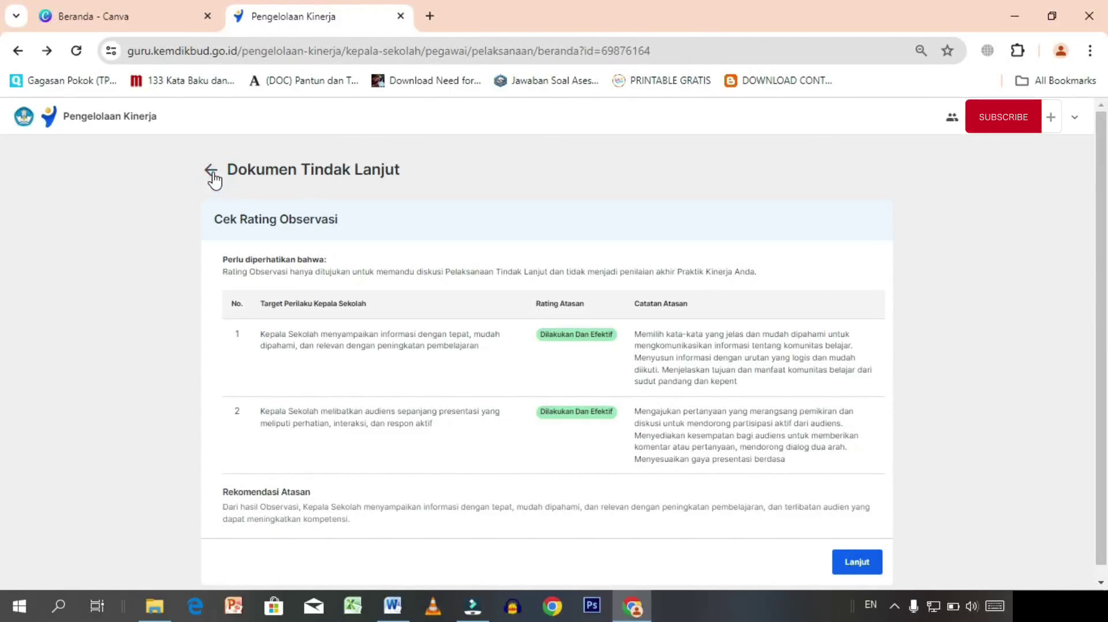
click(492, 537)
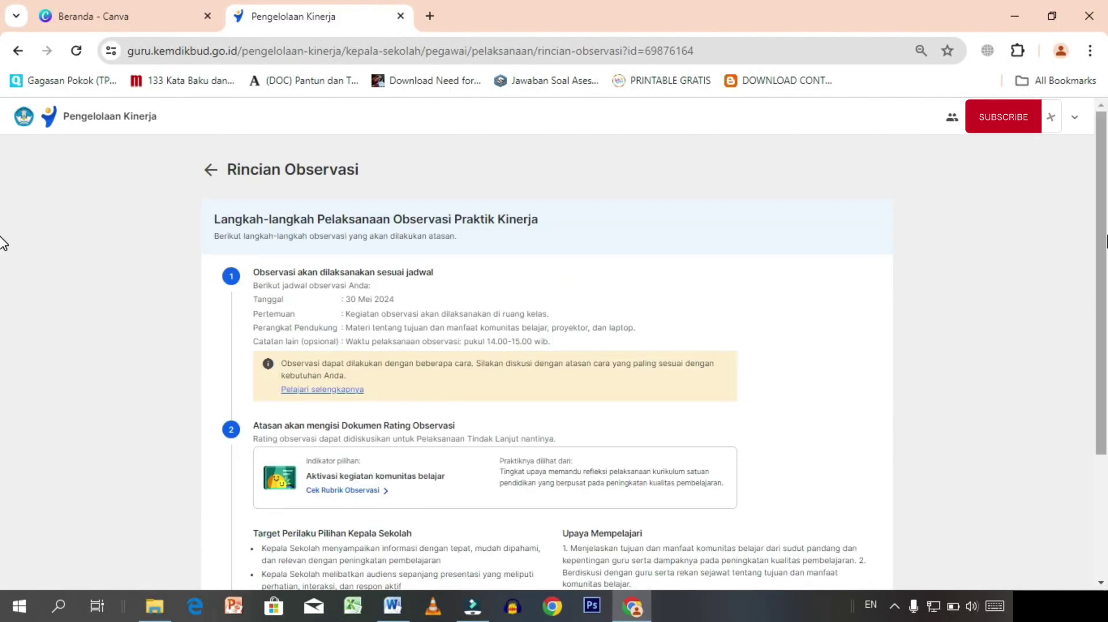
scroll(2, 334, down, 2)
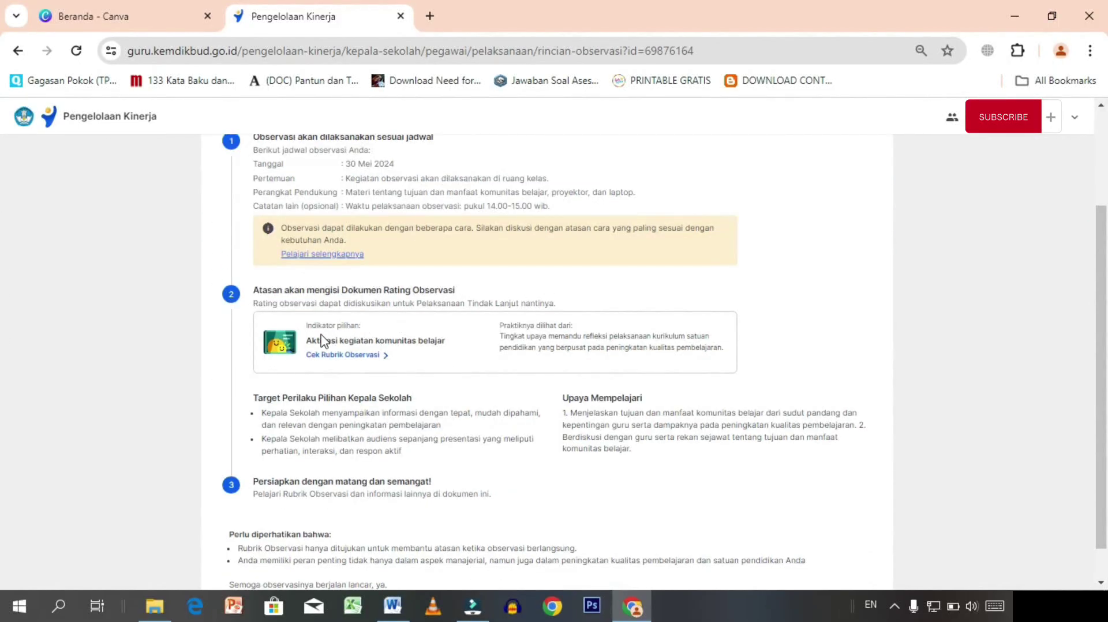
drag(311, 342, 446, 340)
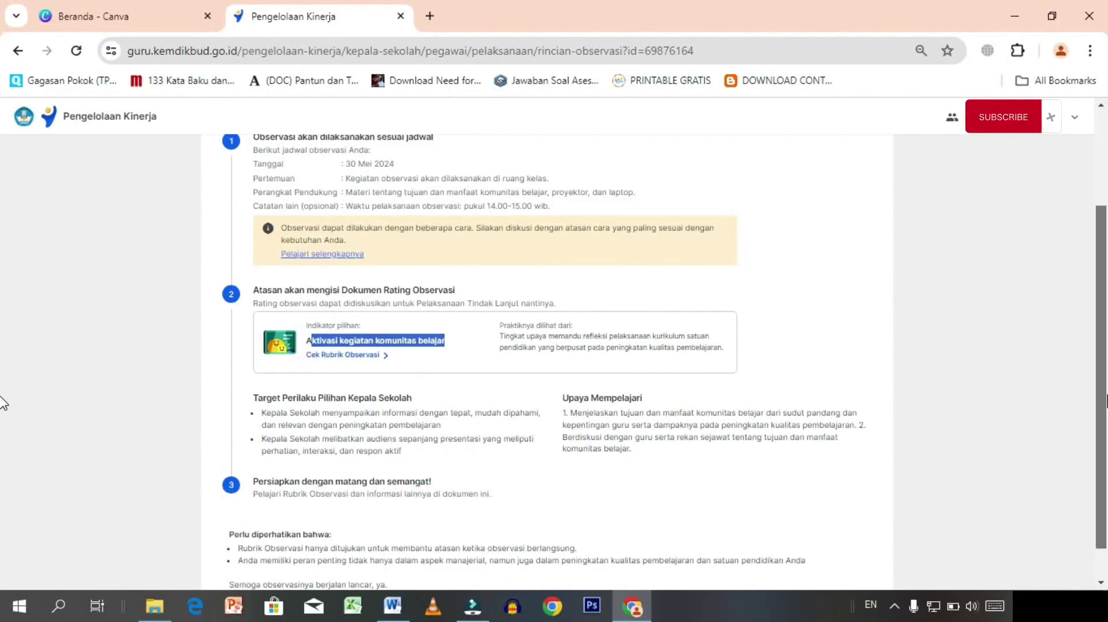
scroll(2, 401, up, 2)
click(210, 170)
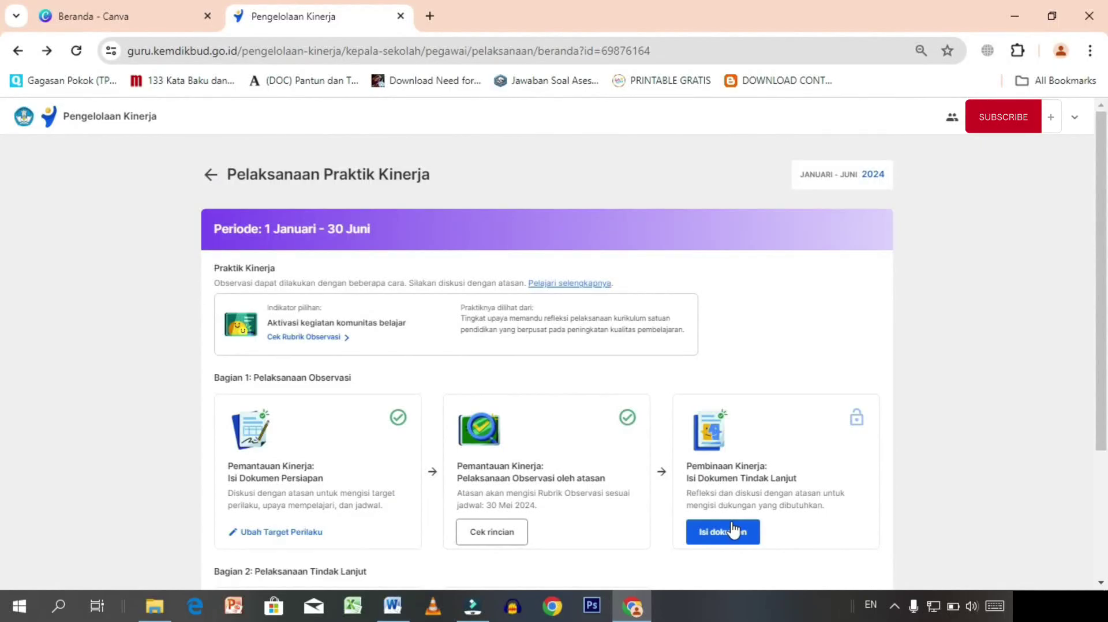
Open the Dokumen Tindak Lanjut and continue past the observation ratings to the Formulir Diskusi Tindak Lanjut.
click(734, 537)
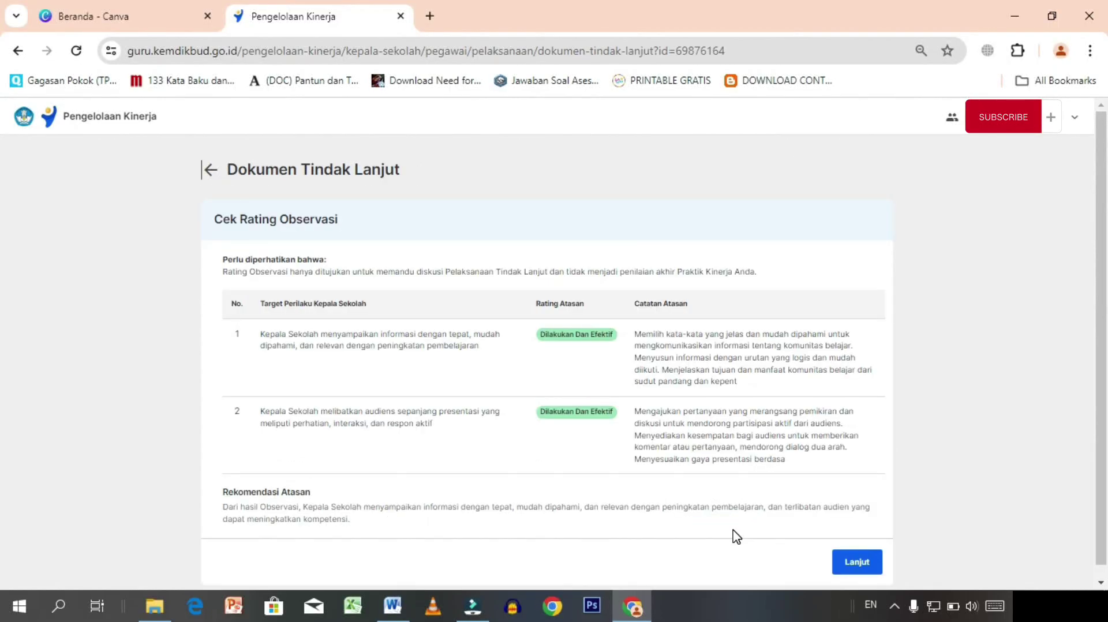
scroll(860, 529, down, 1)
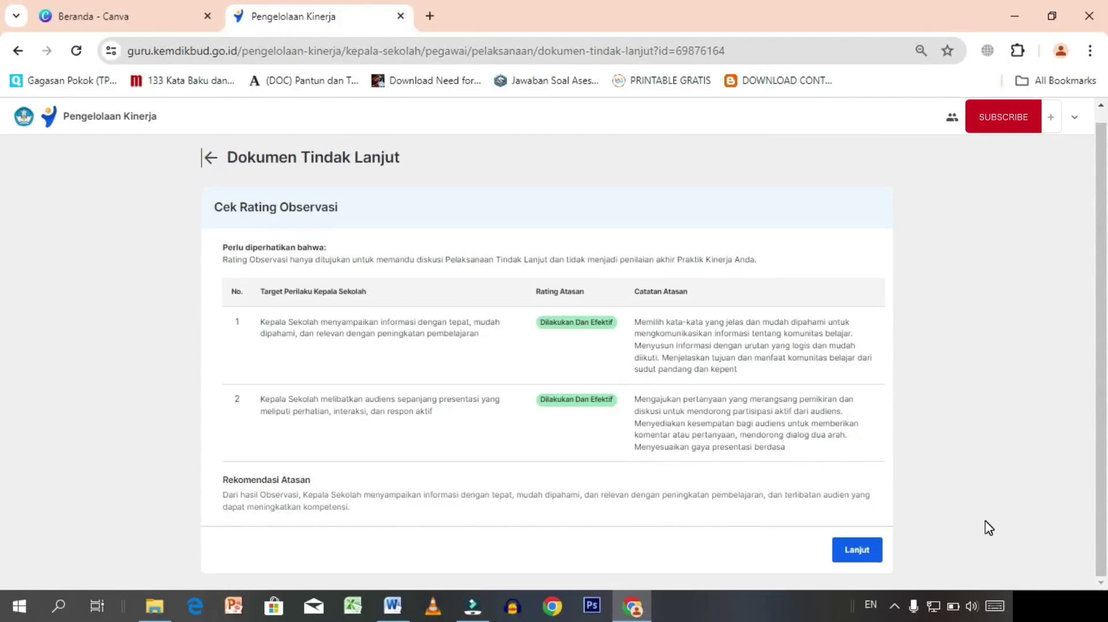
click(866, 551)
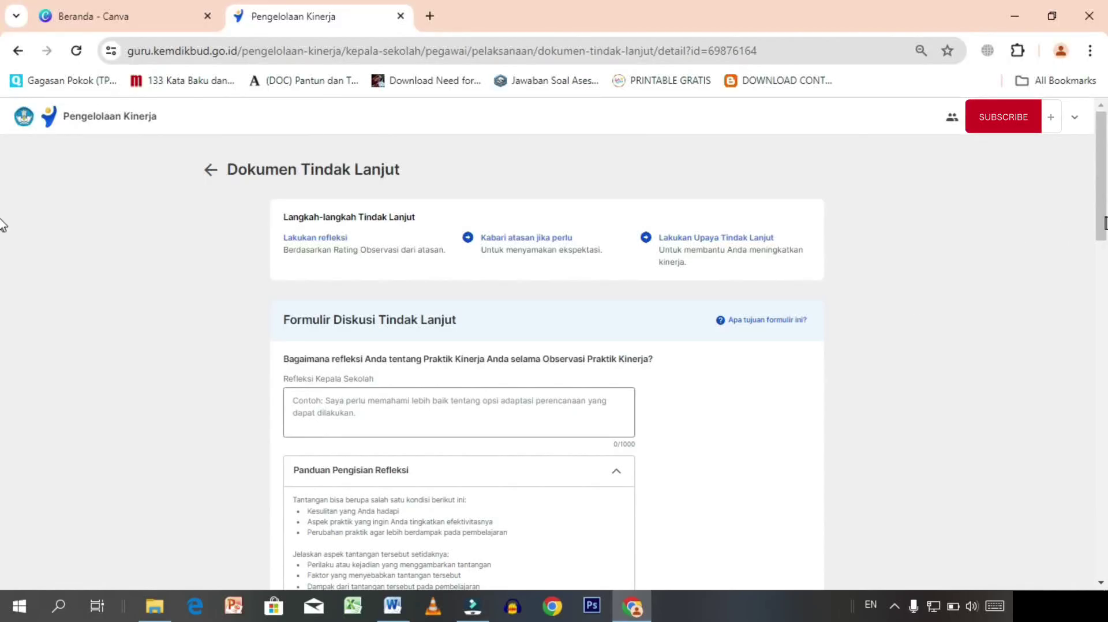
Examine the follow-up form's reflection, Pilihan Belajar and optional PMM sections to see which fields need answers.
scroll(3, 224, down, 3)
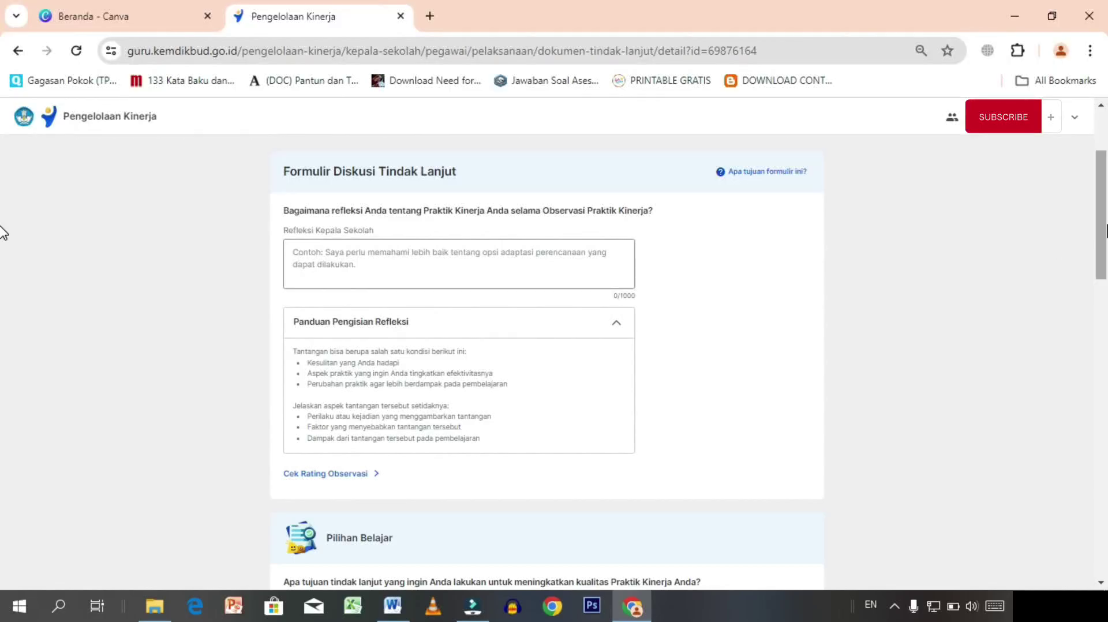
drag(1105, 231, 1103, 324)
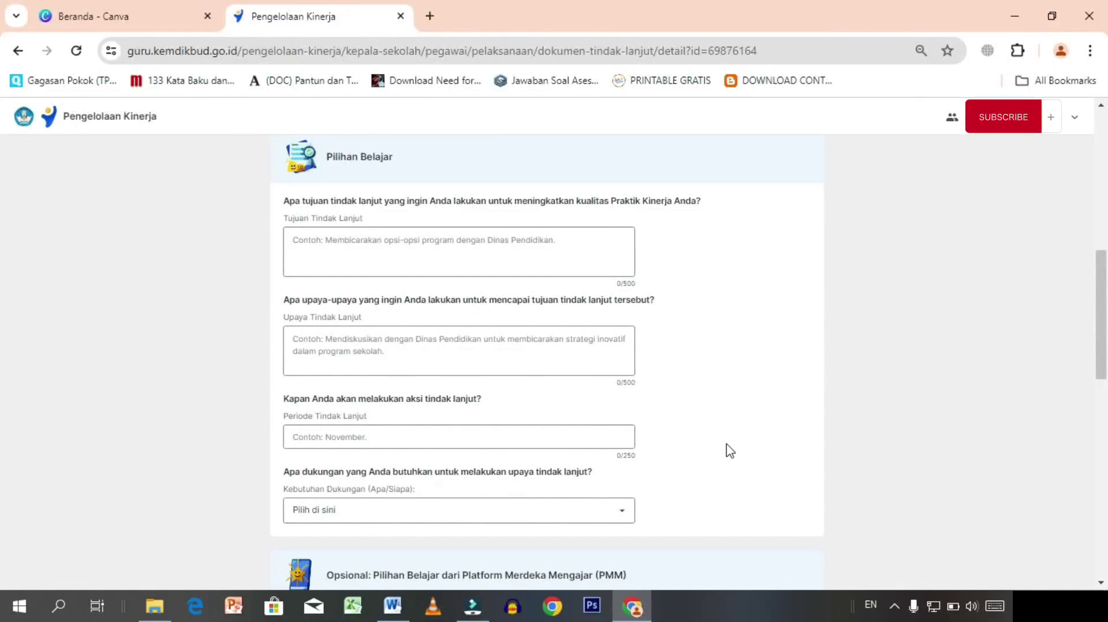
click(1100, 329)
drag(1098, 357, 1106, 411)
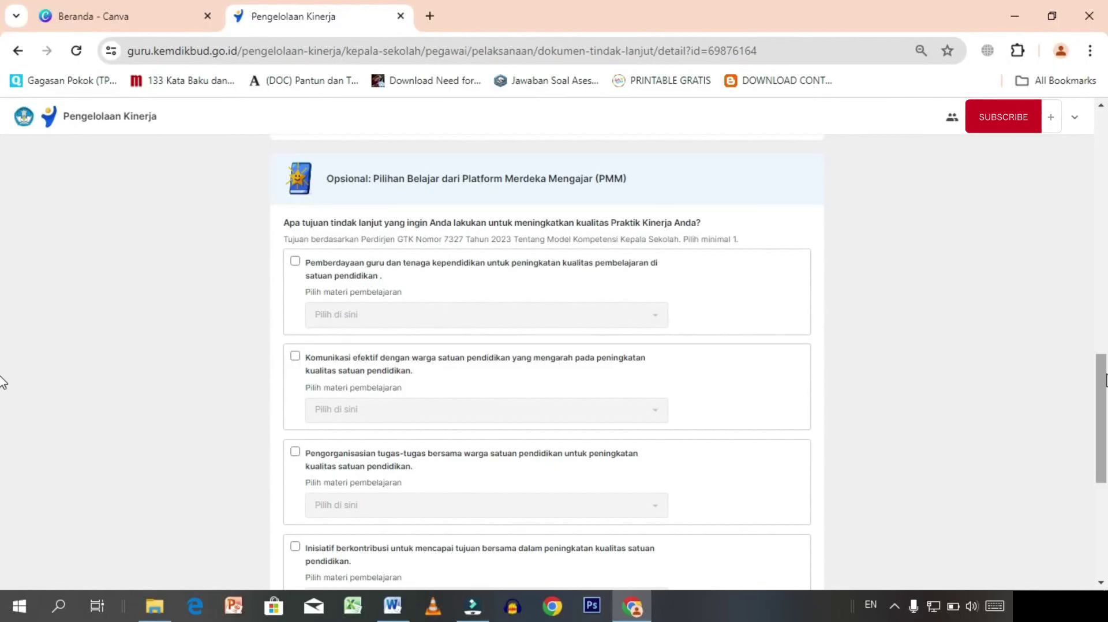
scroll(3, 419, down, 2)
scroll(3, 419, down, 4)
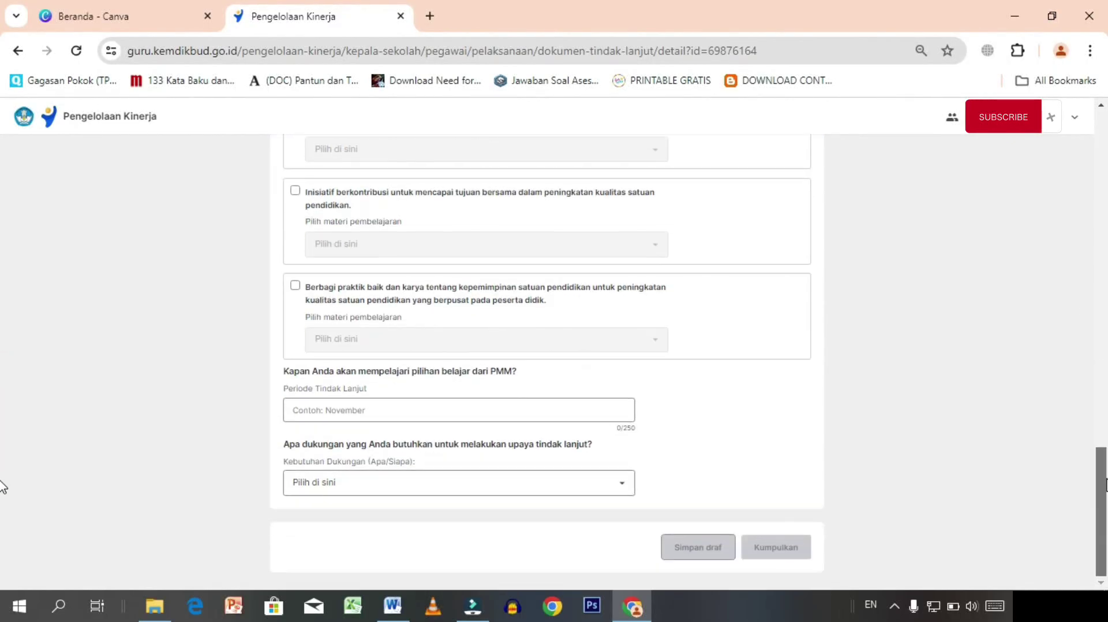
scroll(3, 346, up, 15)
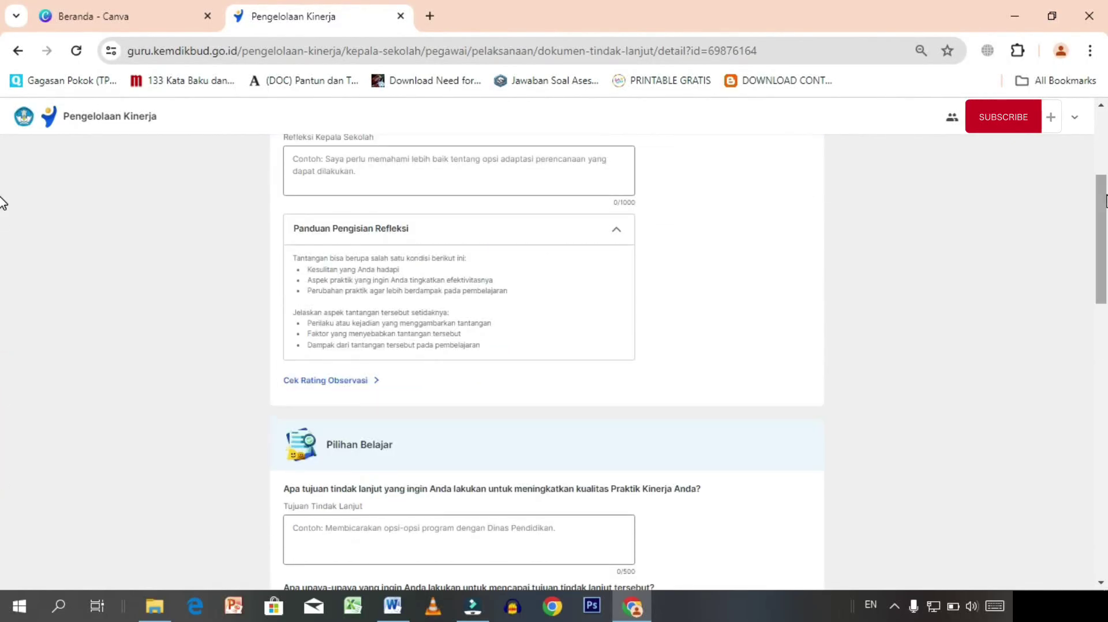
scroll(677, 330, down, 3)
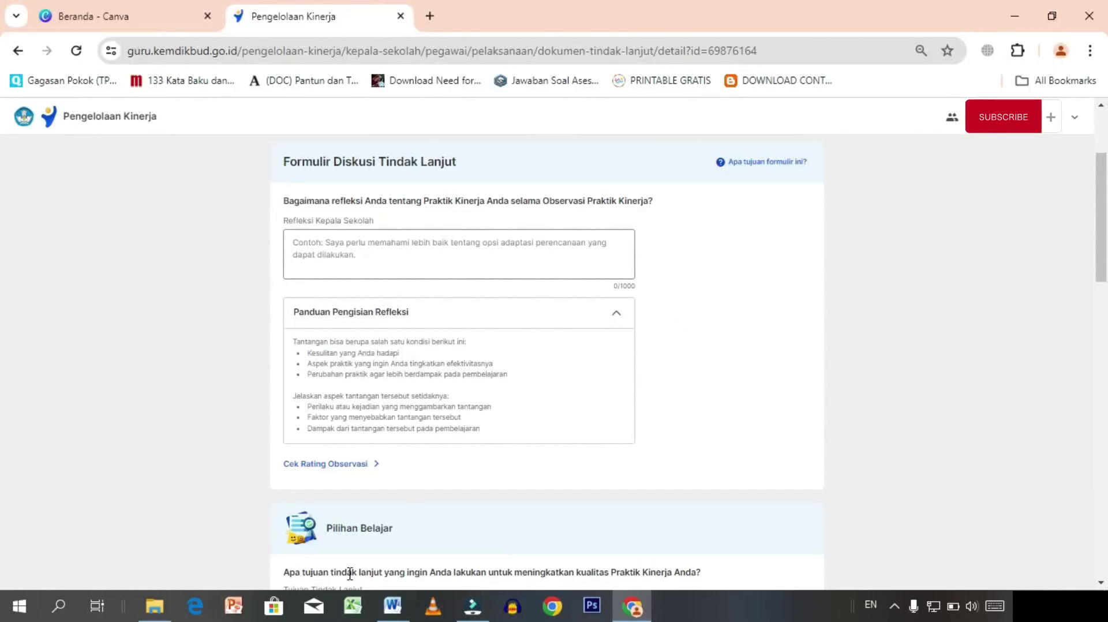
Switch to the Word document and copy the four numbered answers under Refleksi Kepala Sekolah.
click(402, 609)
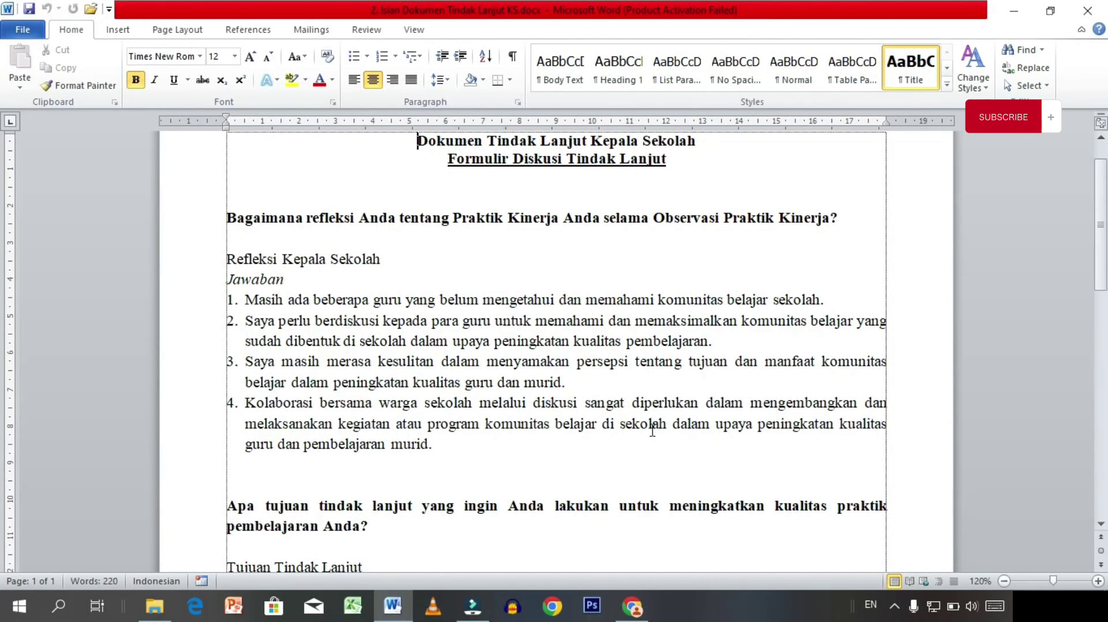
drag(1106, 241, 1105, 247)
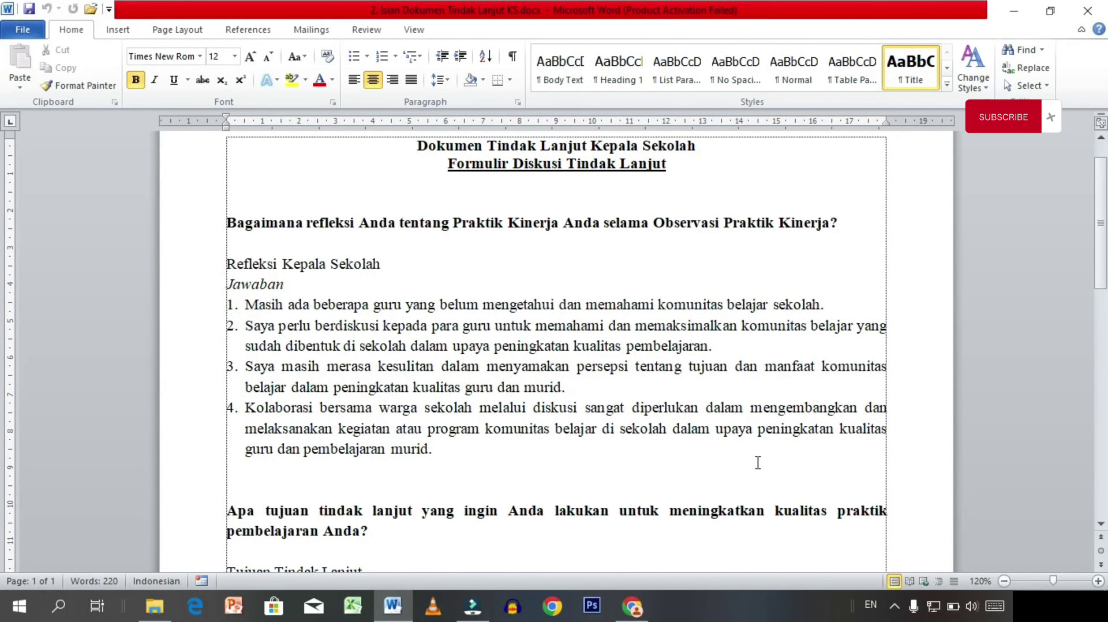
click(223, 306)
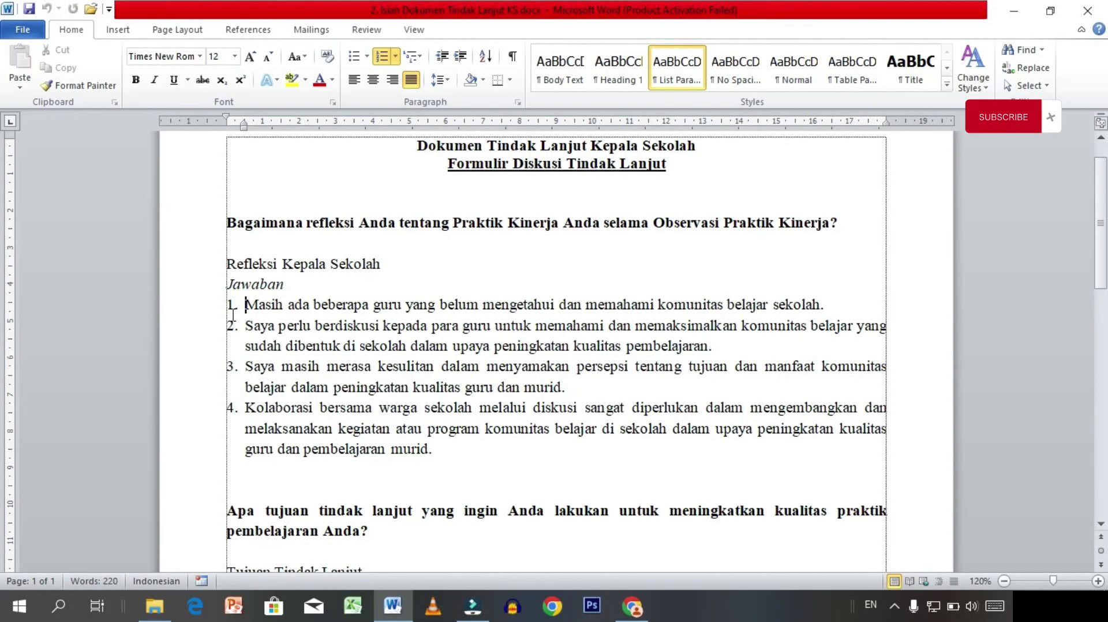
drag(219, 306, 436, 451)
key(ctrl+c)
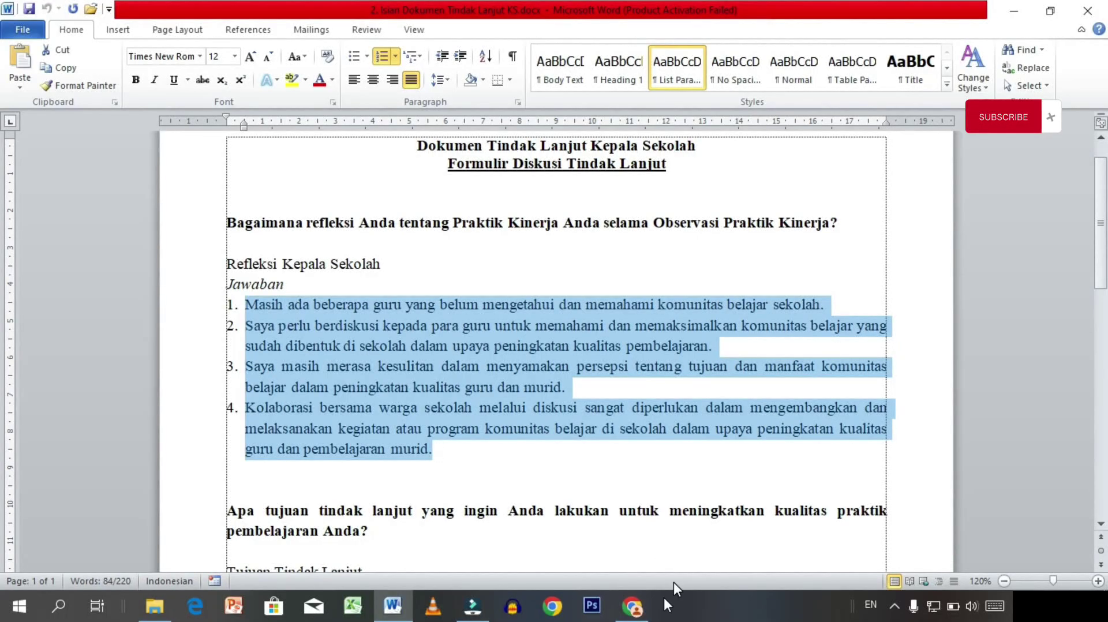
Paste the copied answers into the browser form's Refleksi Kepala Sekolah field without the trailing blank line, and read them through.
click(633, 606)
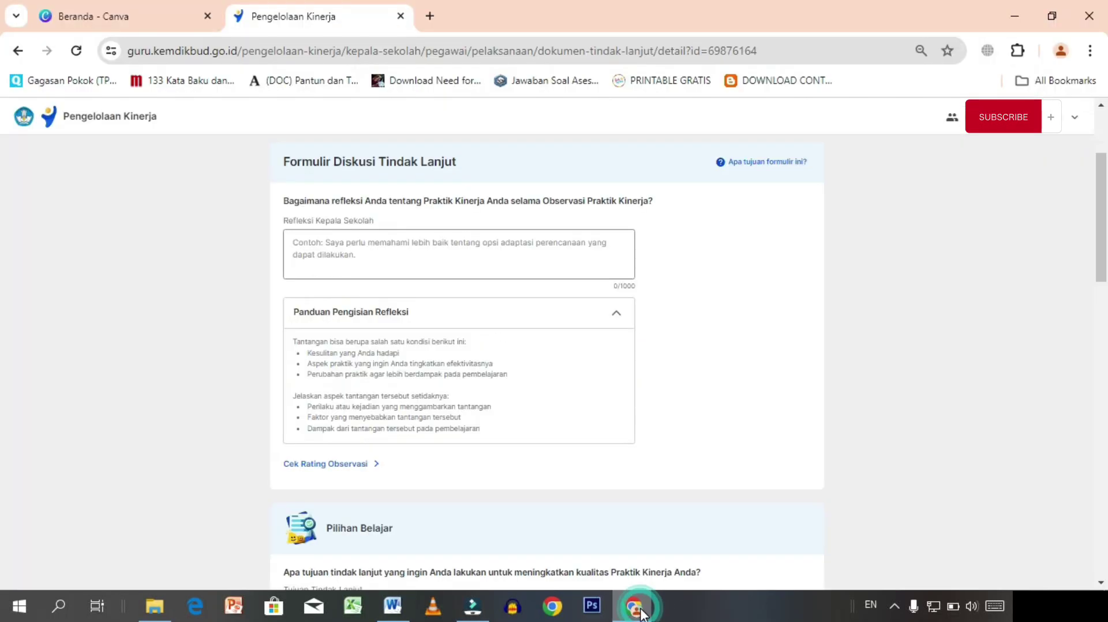
click(358, 242)
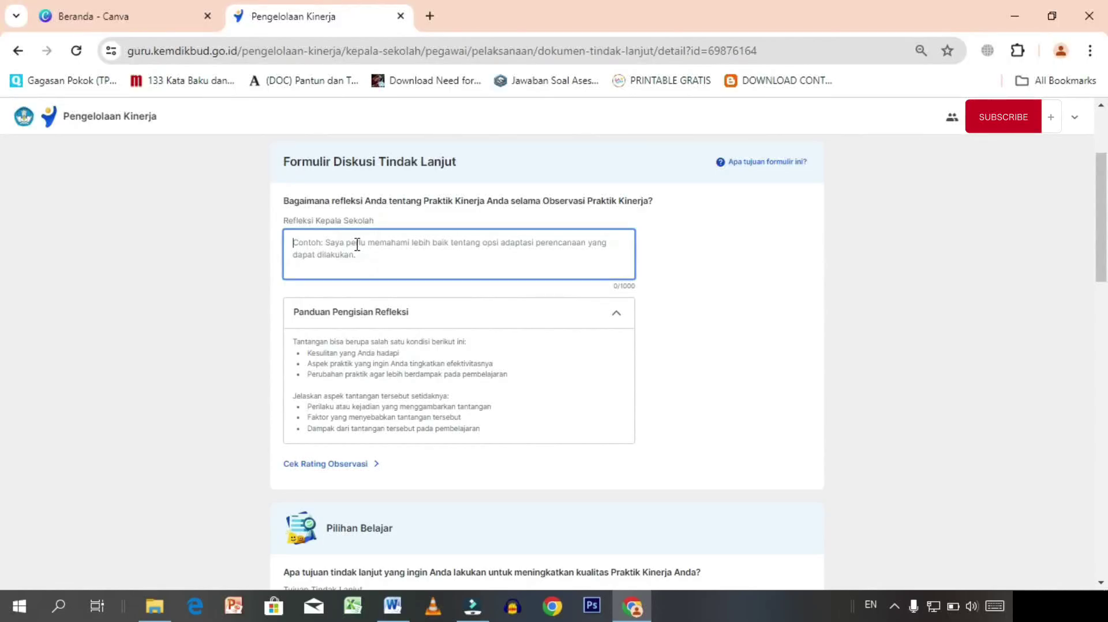
key(ctrl+v)
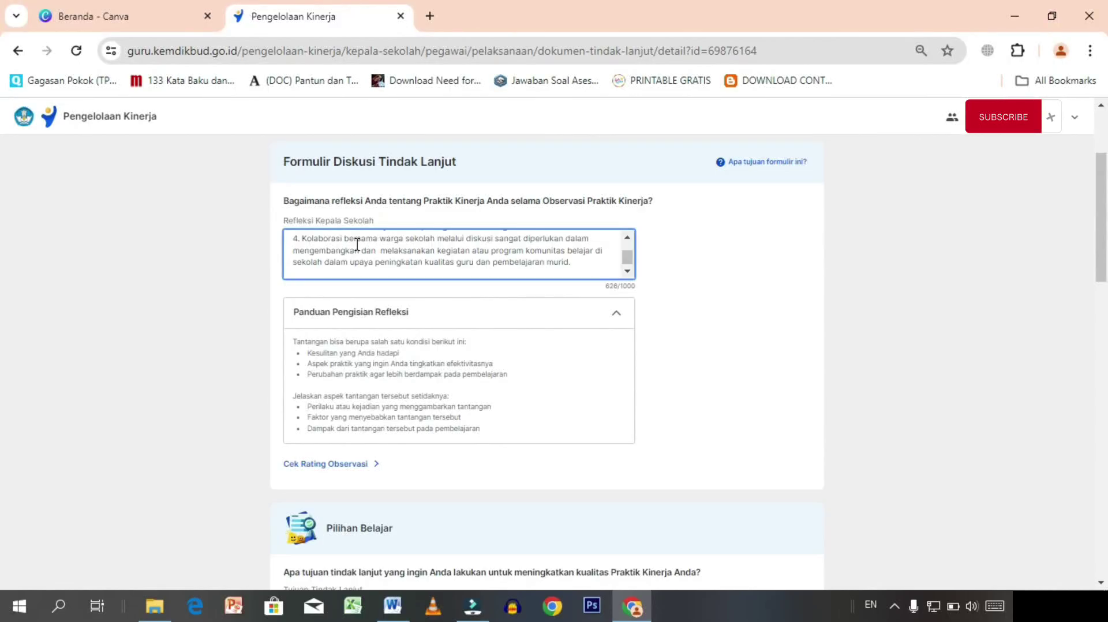
key(BackSpace)
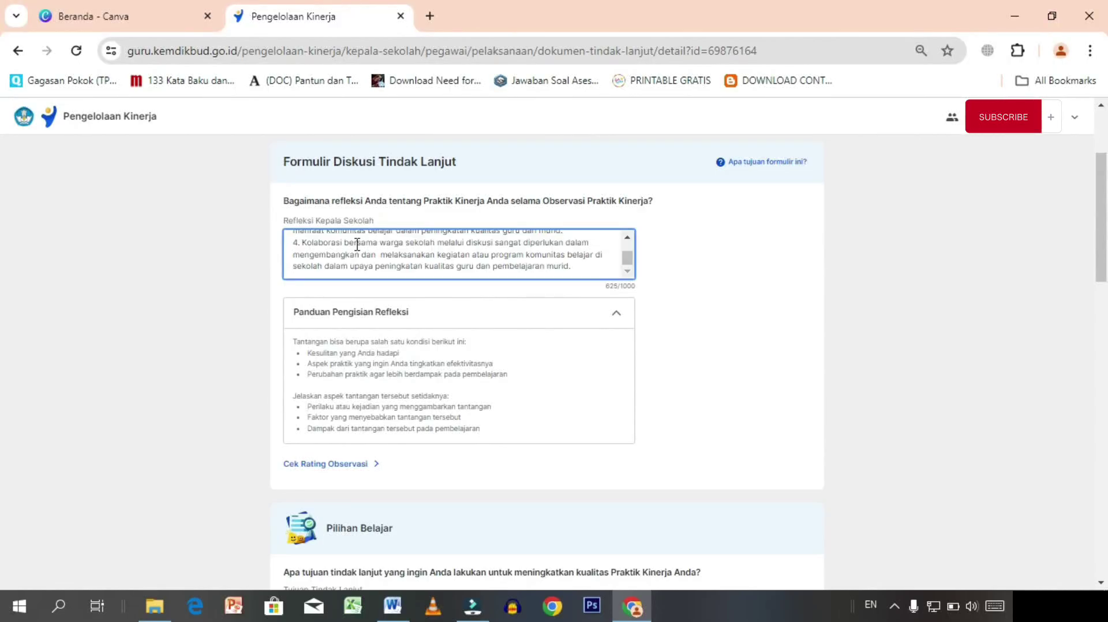
click(628, 238)
click(631, 241)
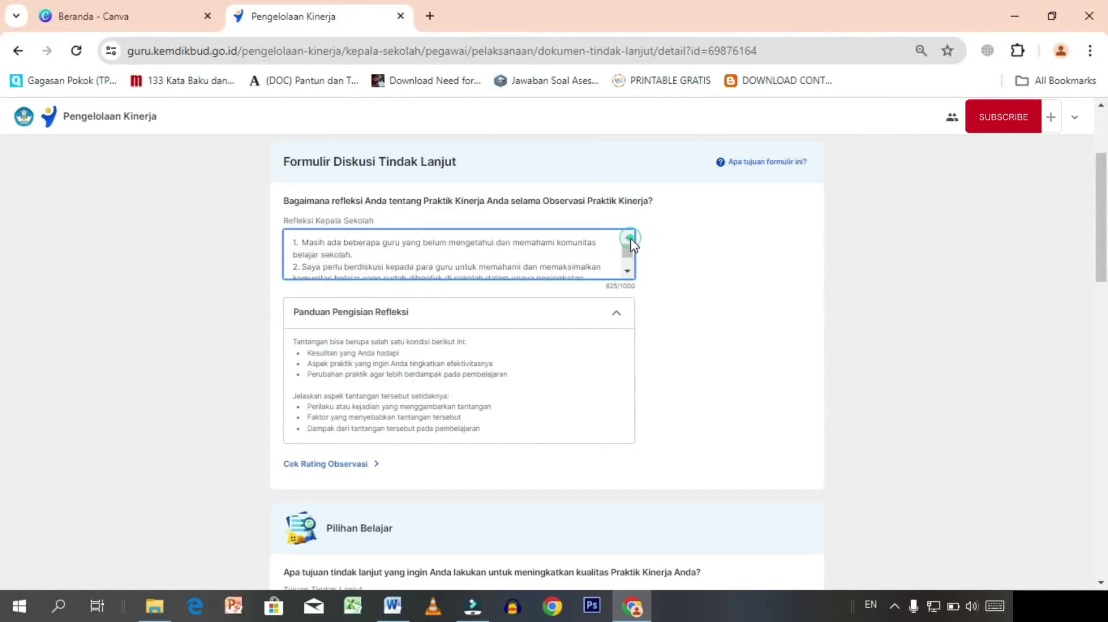
click(631, 237)
click(629, 274)
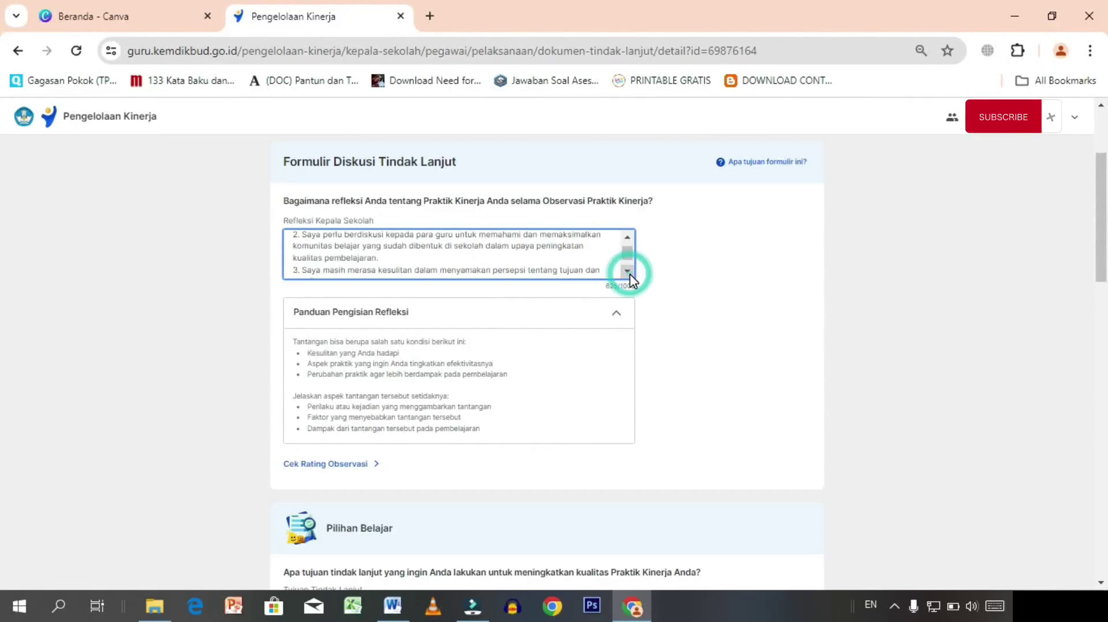
click(629, 274)
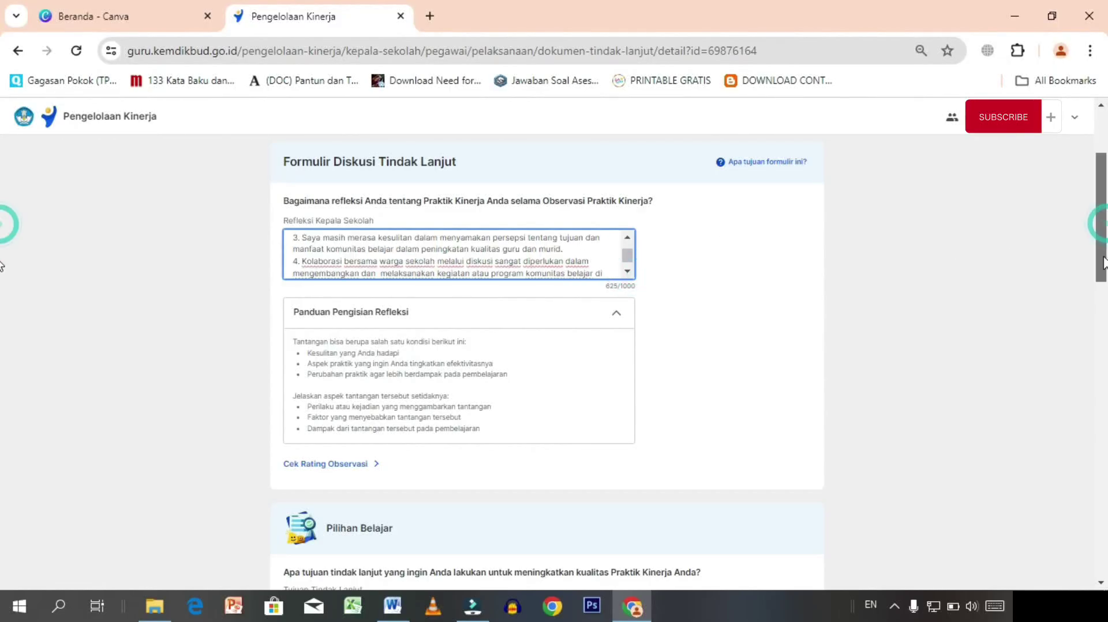
Copy the three Tujuan Tindak Lanjut answers from the Word document into the matching Pilihan Belajar field in the browser, without the trailing blank line.
drag(1105, 231, 1104, 323)
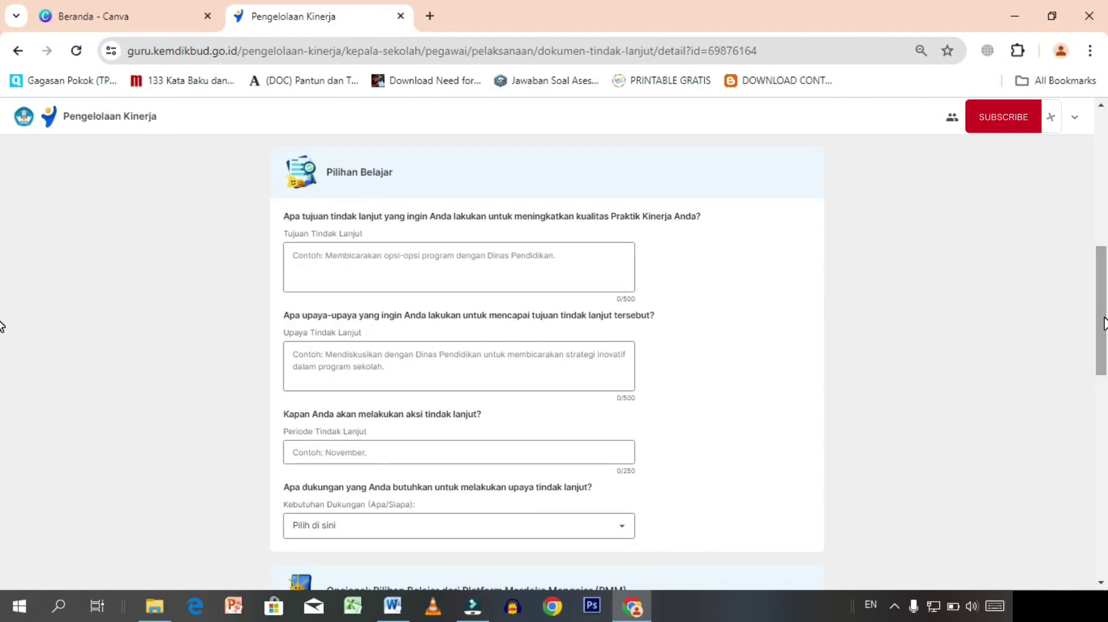
drag(1104, 324, 1104, 324)
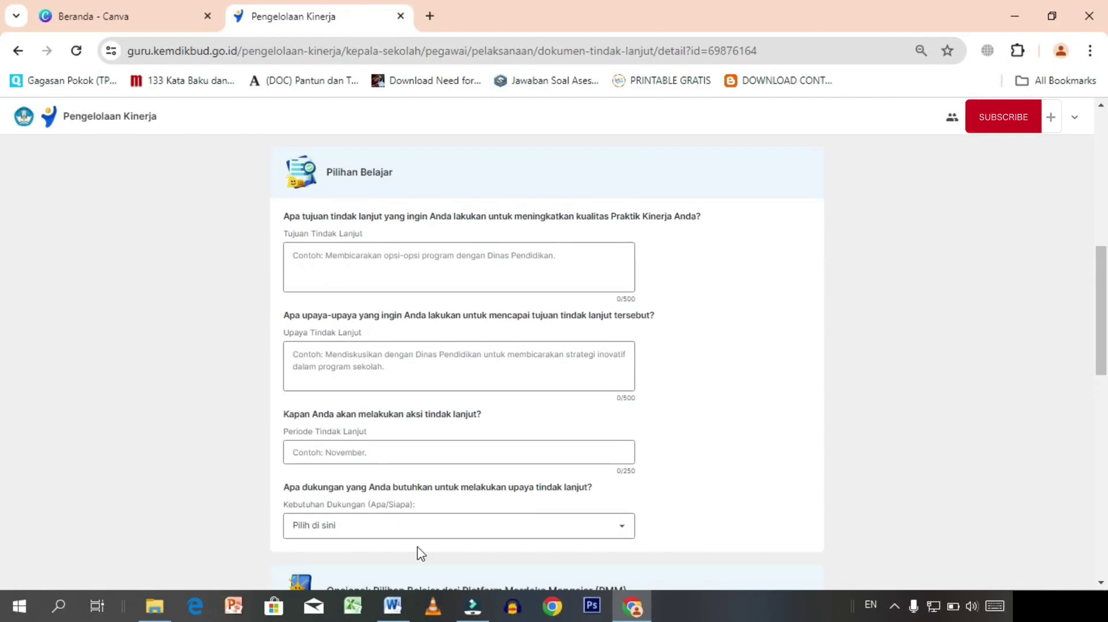
click(390, 615)
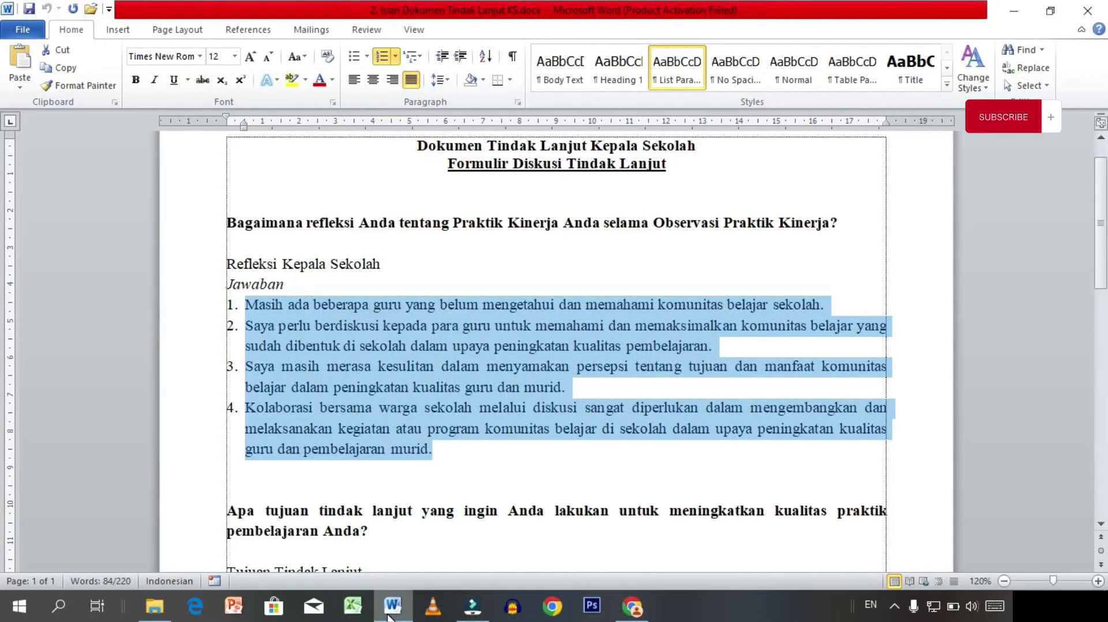
scroll(200, 171, down, 6)
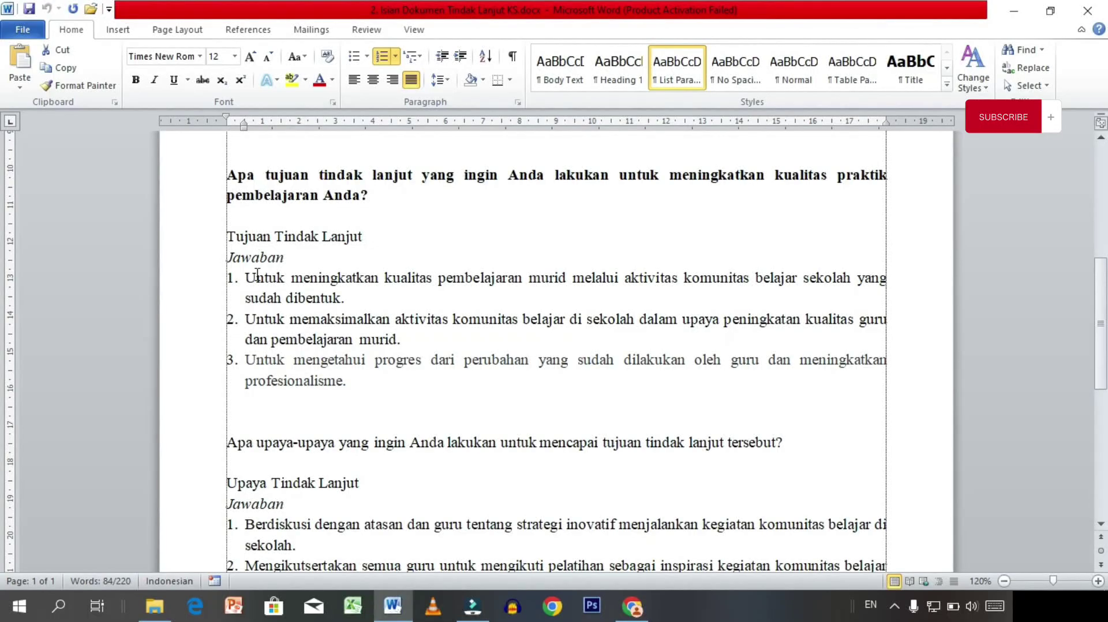
drag(209, 286, 218, 381)
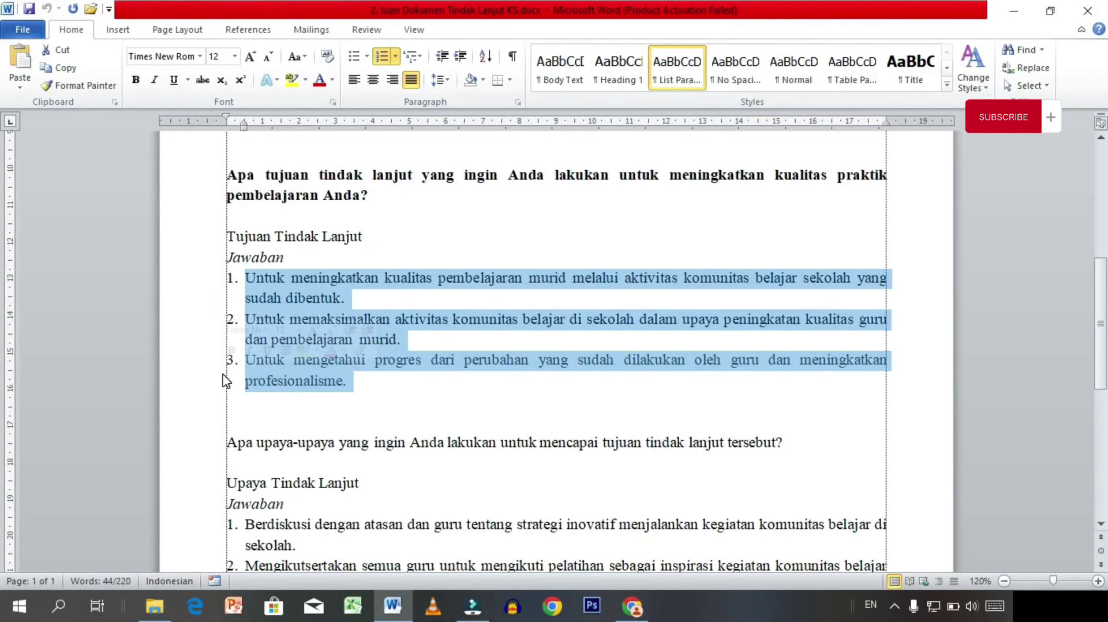
click(633, 607)
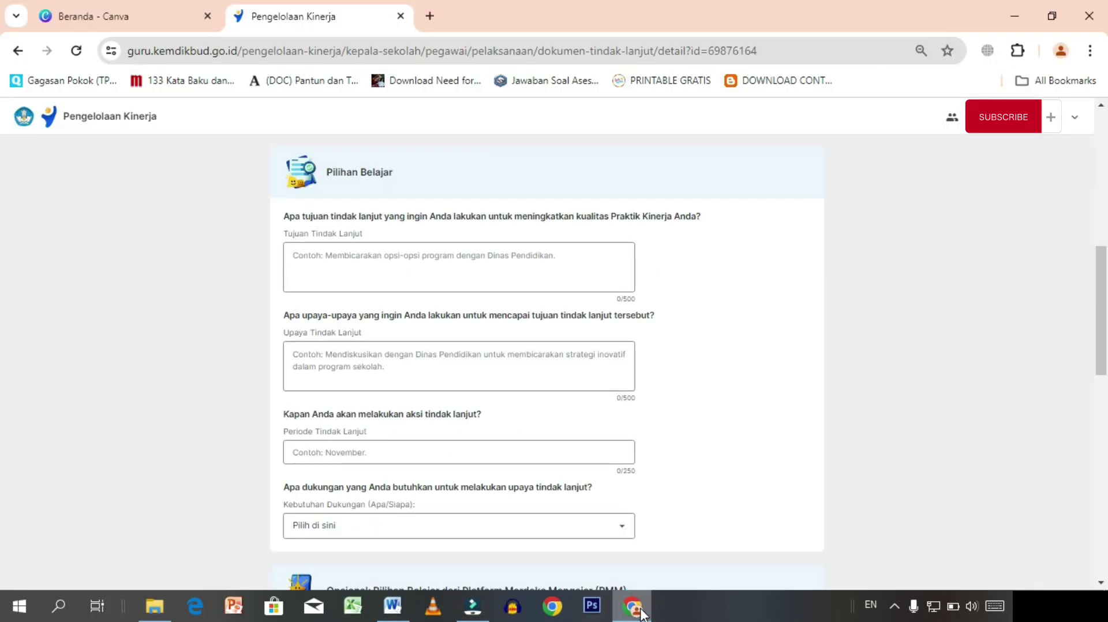
click(349, 260)
key(ctrl+v)
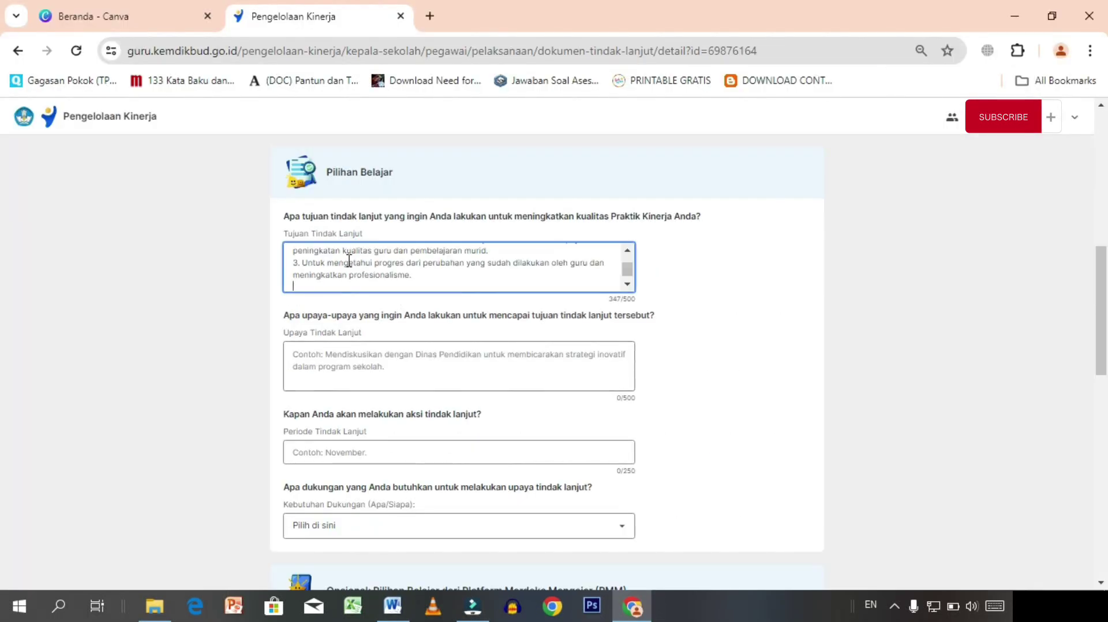
key(BackSpace)
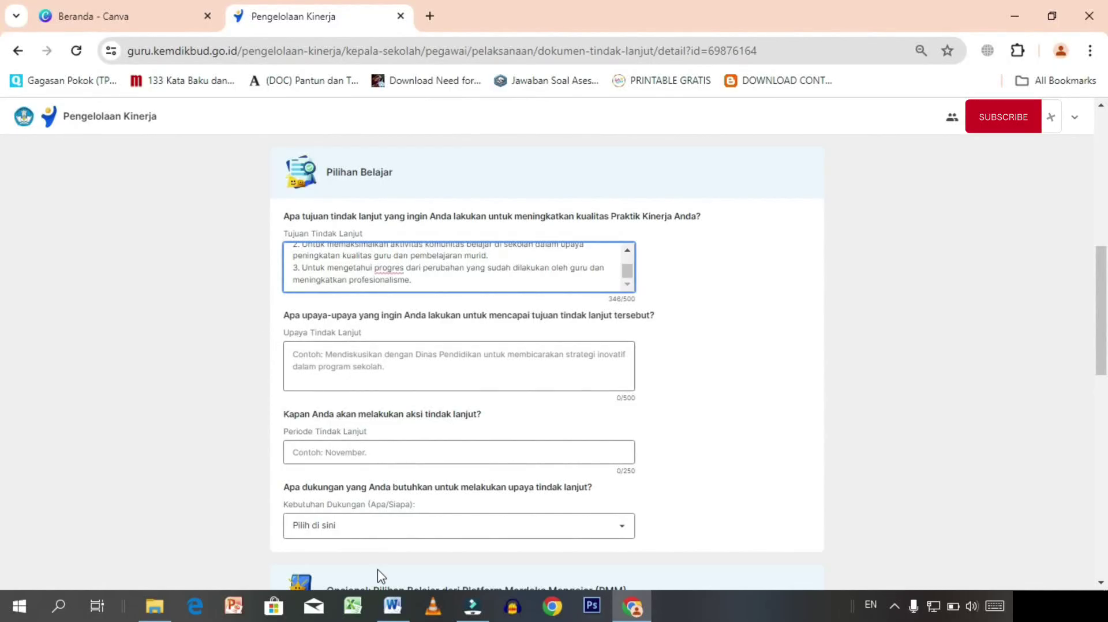
Copy the two Upaya Tindak Lanjut answers from the Word document into the matching field of the browser form.
click(392, 606)
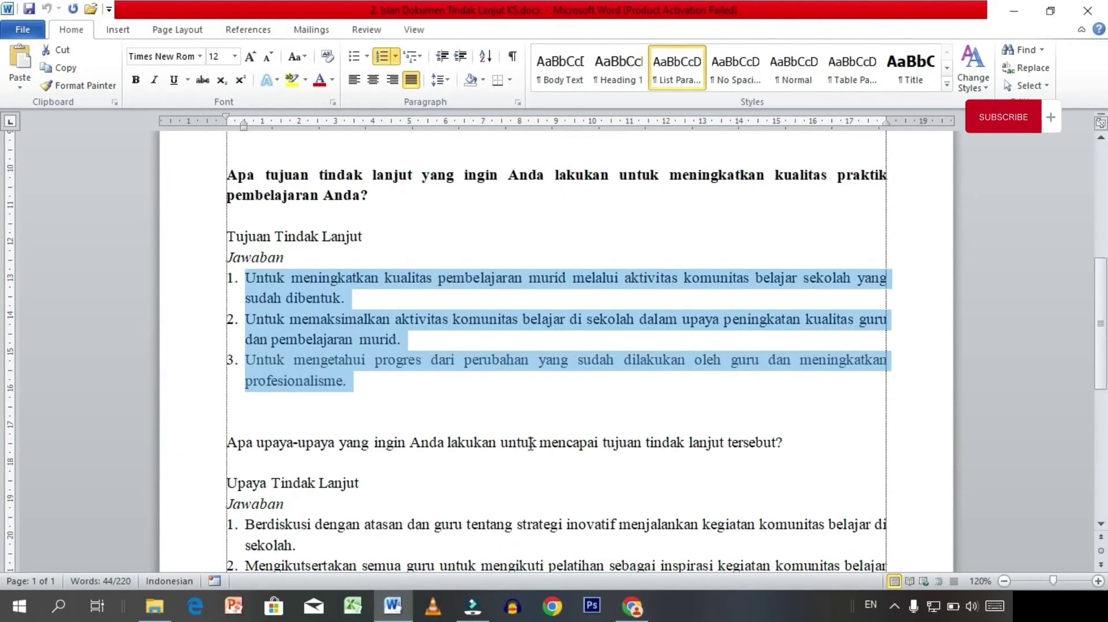
scroll(530, 445, down, 5)
scroll(530, 445, up, 3)
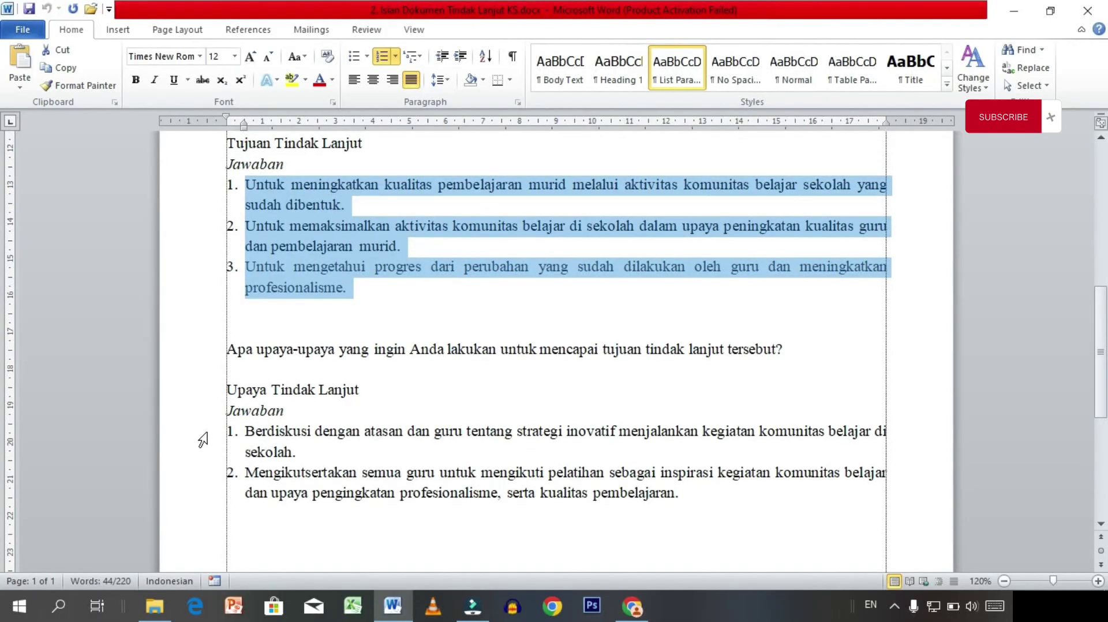
drag(202, 437, 210, 503)
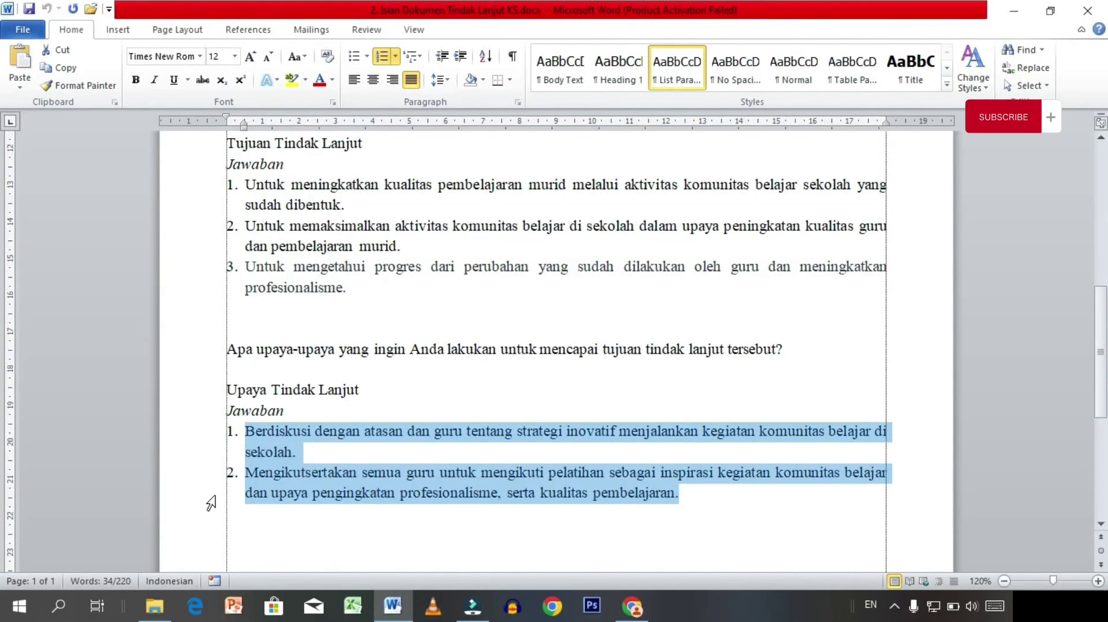
click(631, 607)
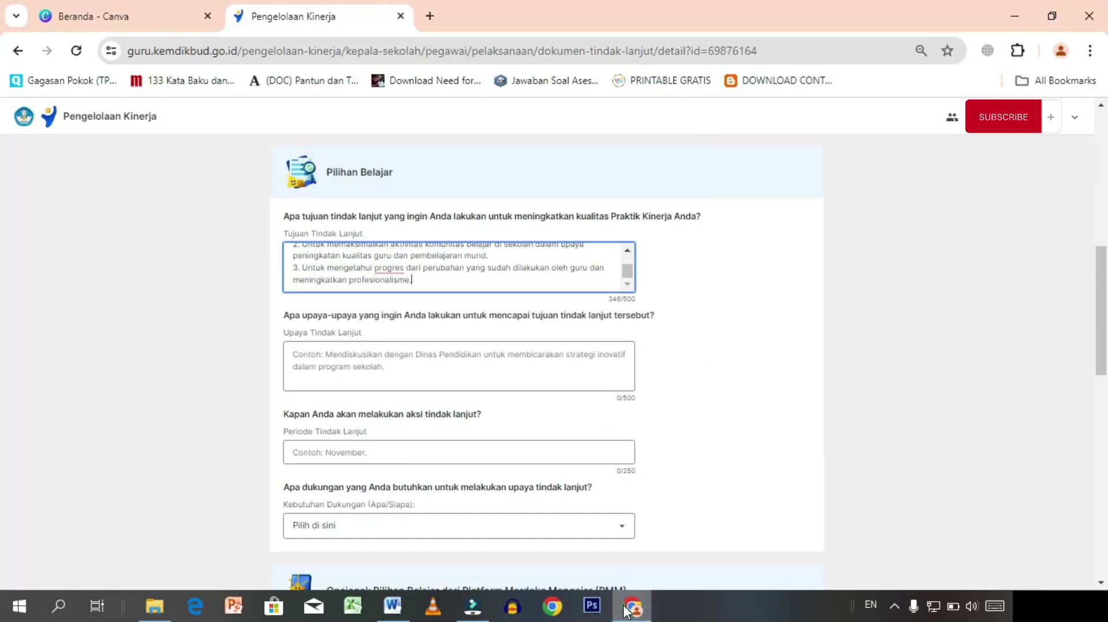
click(345, 359)
key(ctrl+v)
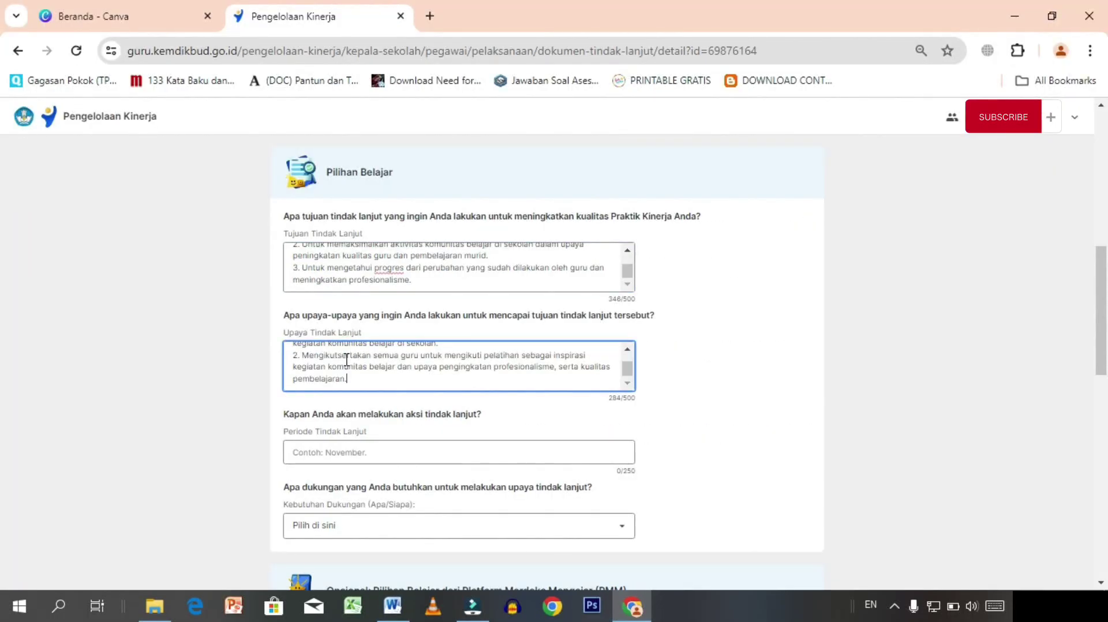
Check the June and May 2024 pages of the system calendar and enter "Juni 2024" as the Periode Tindak Lanjut.
scroll(346, 359, down, 3)
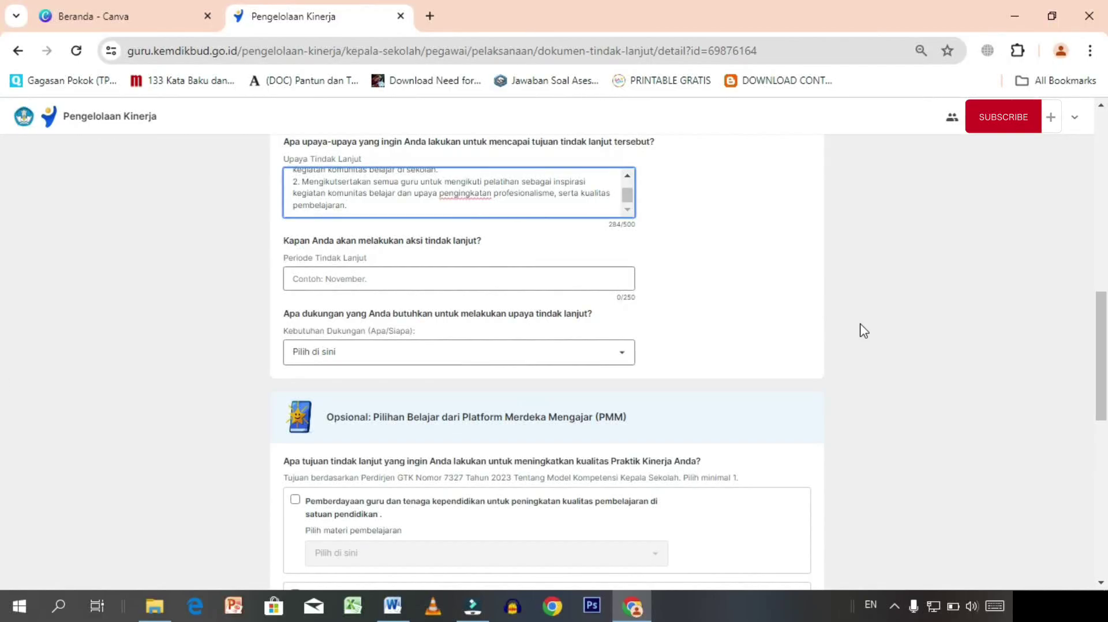
scroll(1098, 260, up, 1)
scroll(1099, 261, up, 3)
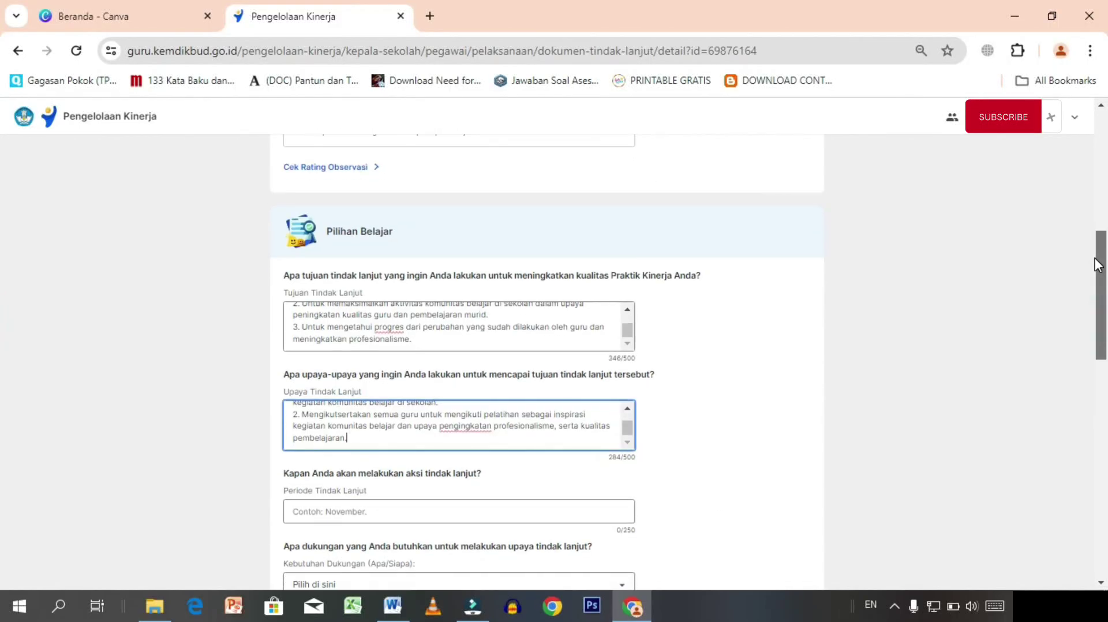
click(1038, 602)
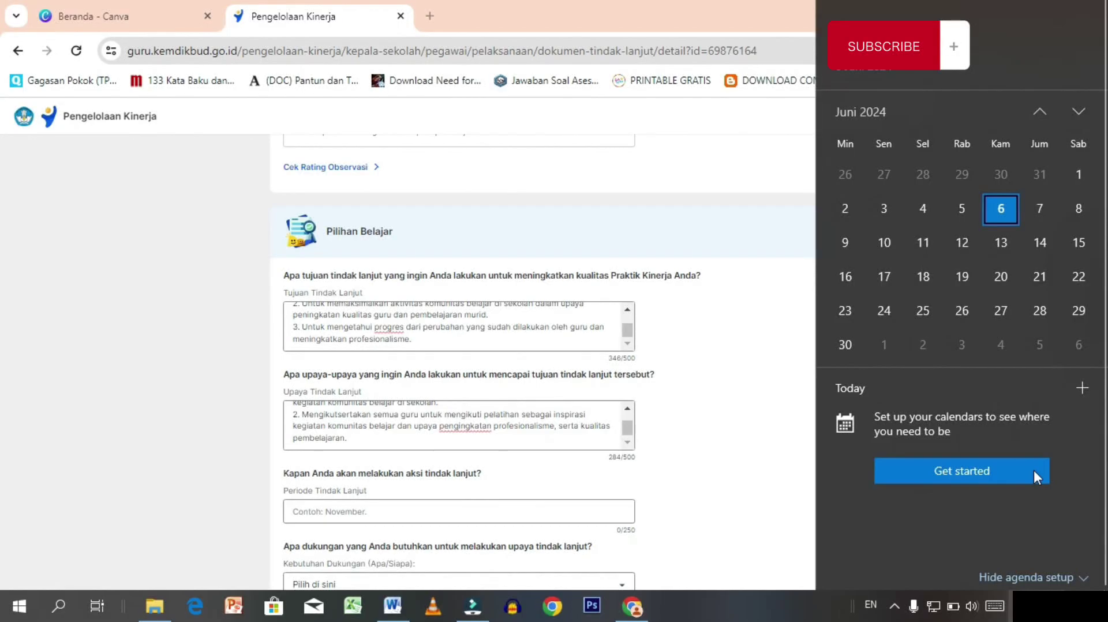
click(1043, 111)
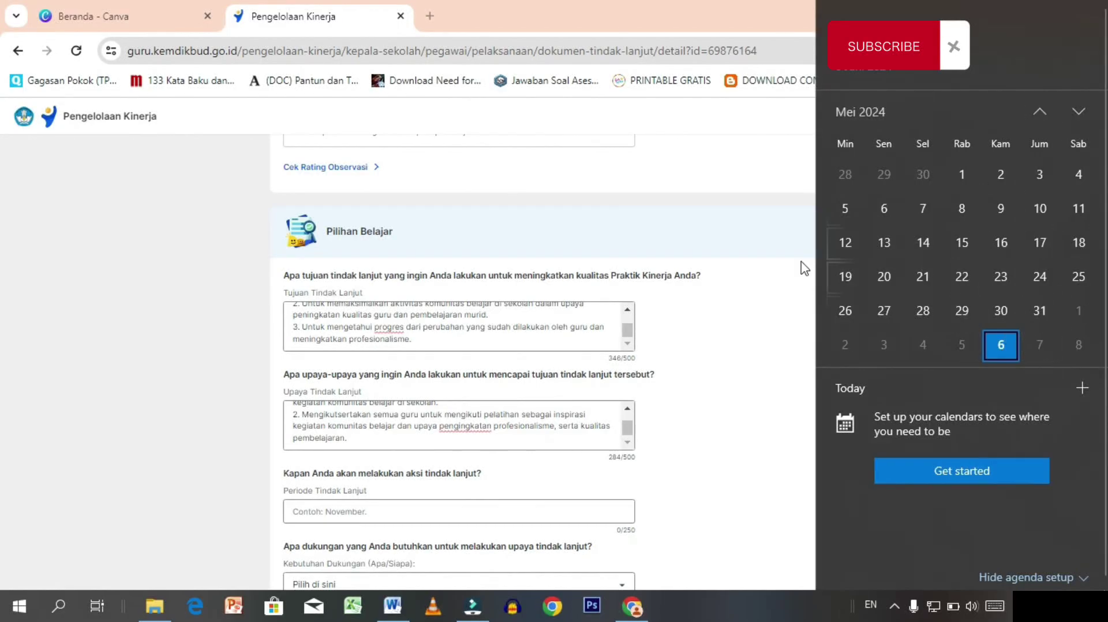
click(770, 185)
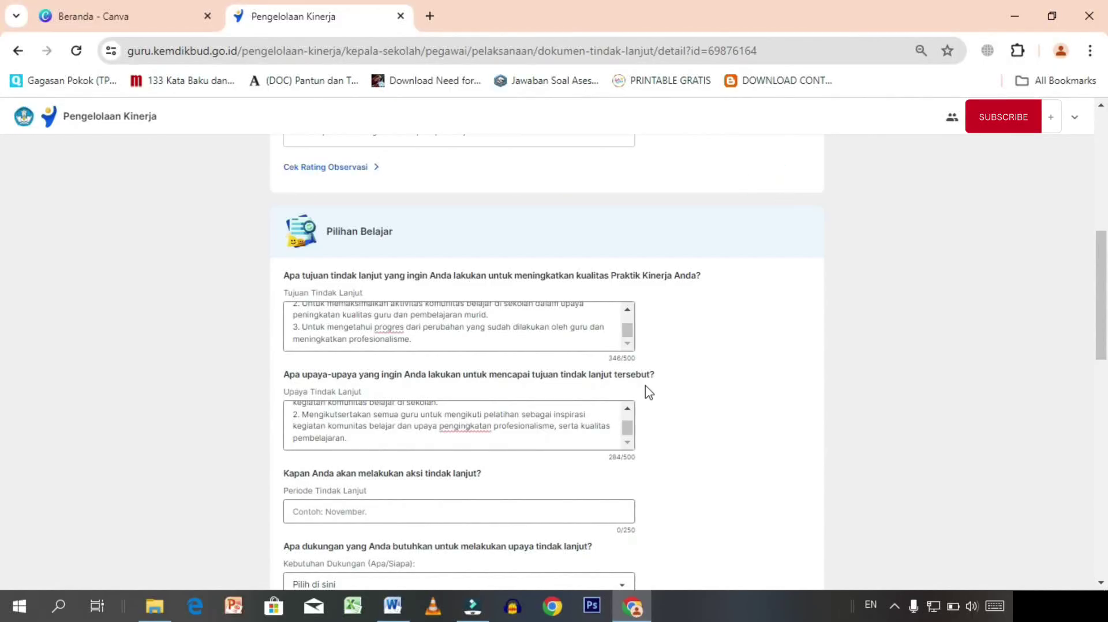
click(531, 512)
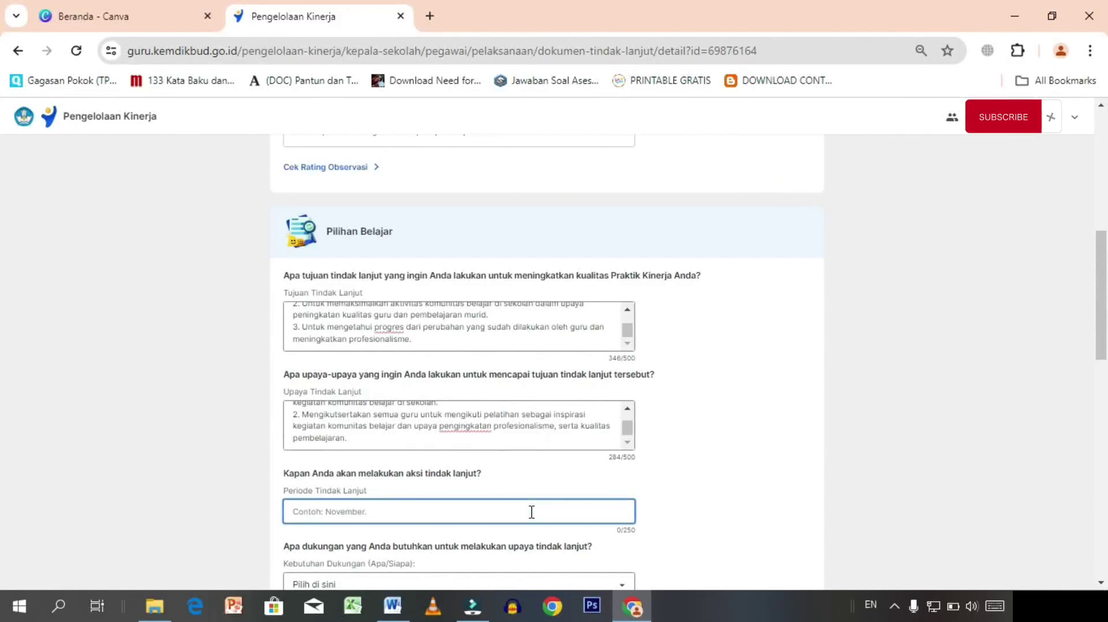
text(Juni 2024)
Set Kebutuhan Dukungan to "Sumber daya untuk melakukan kegiatan belajar/praktik" and look over the other options without changing it.
scroll(3, 283, down, 5)
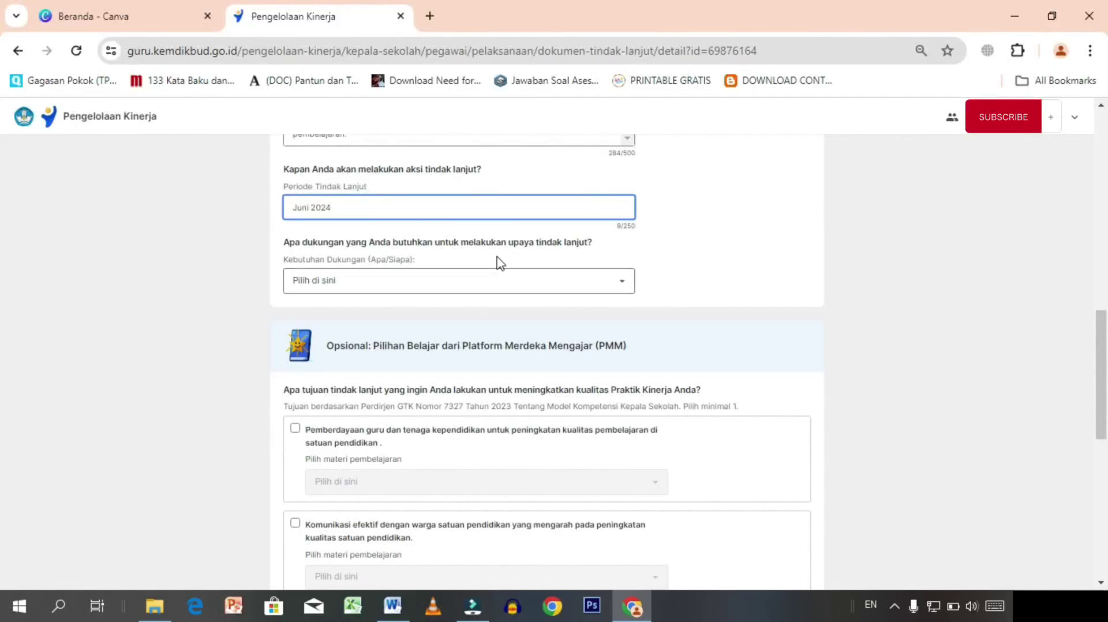
click(622, 289)
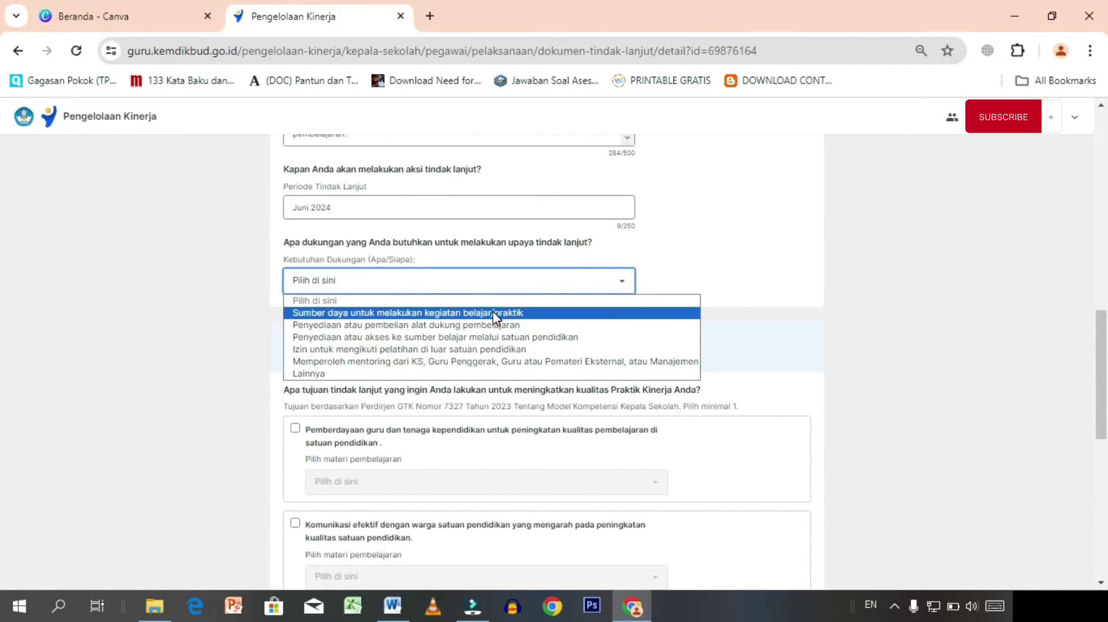
click(534, 313)
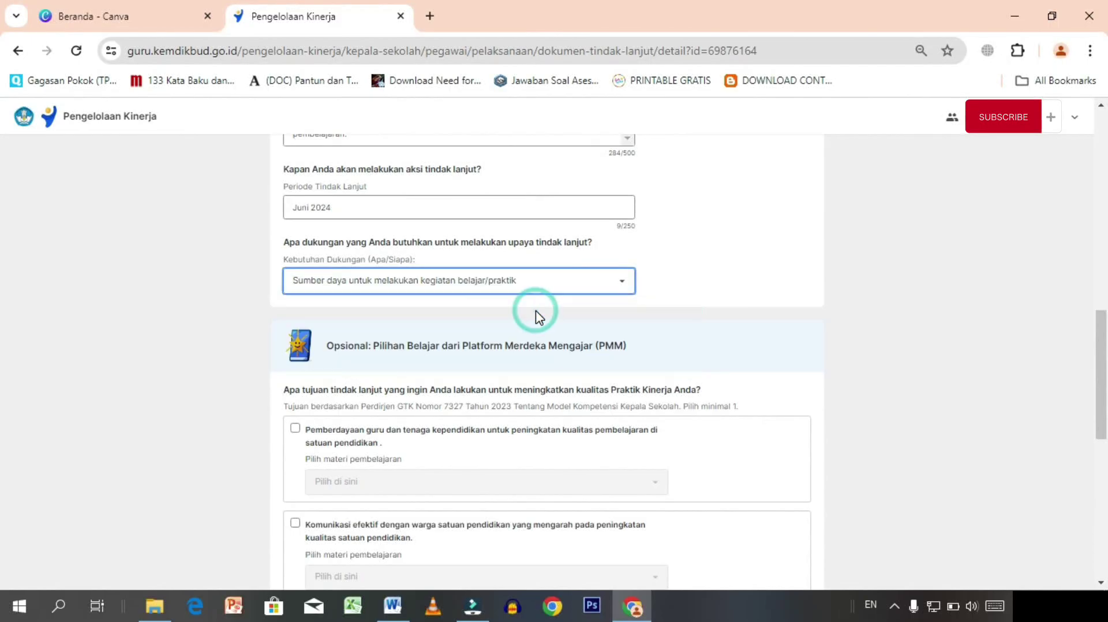
click(607, 288)
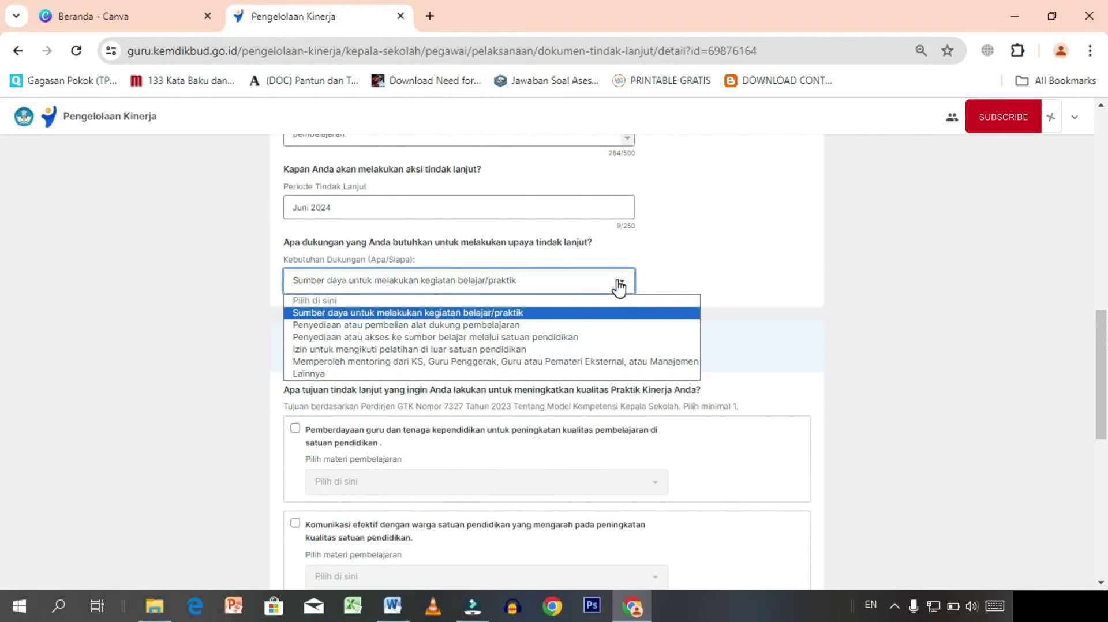
click(619, 287)
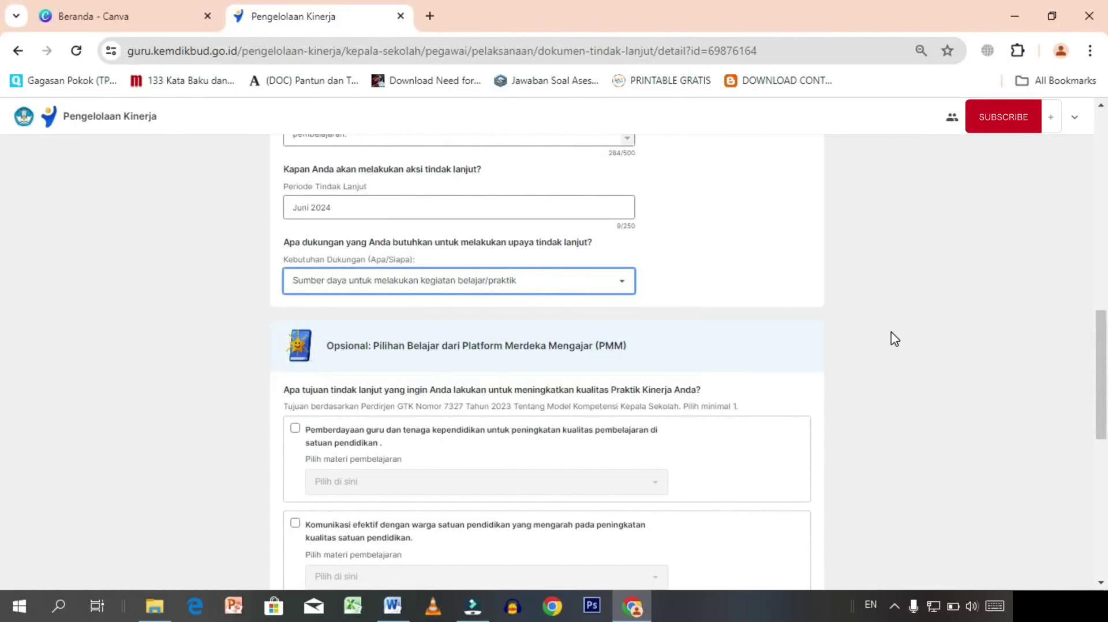
Save the Dokumen Tindak Lanjut form as a draft and exit, leaving the optional PMM learning section blank.
scroll(2, 369, down, 8)
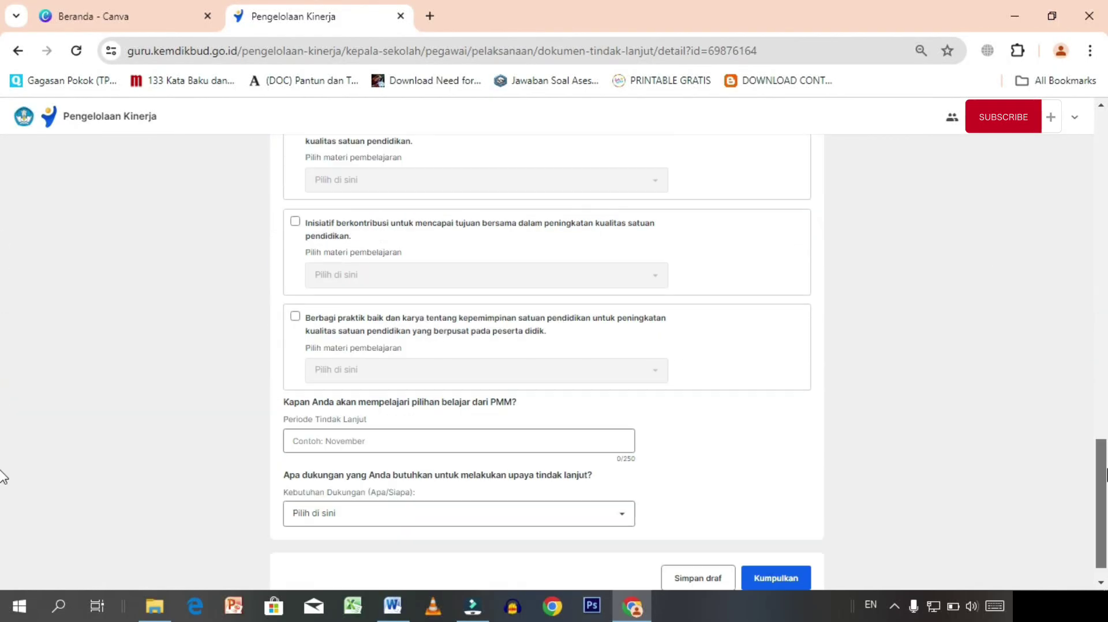
scroll(6, 450, up, 5)
scroll(3, 392, up, 3)
scroll(2, 404, down, 2)
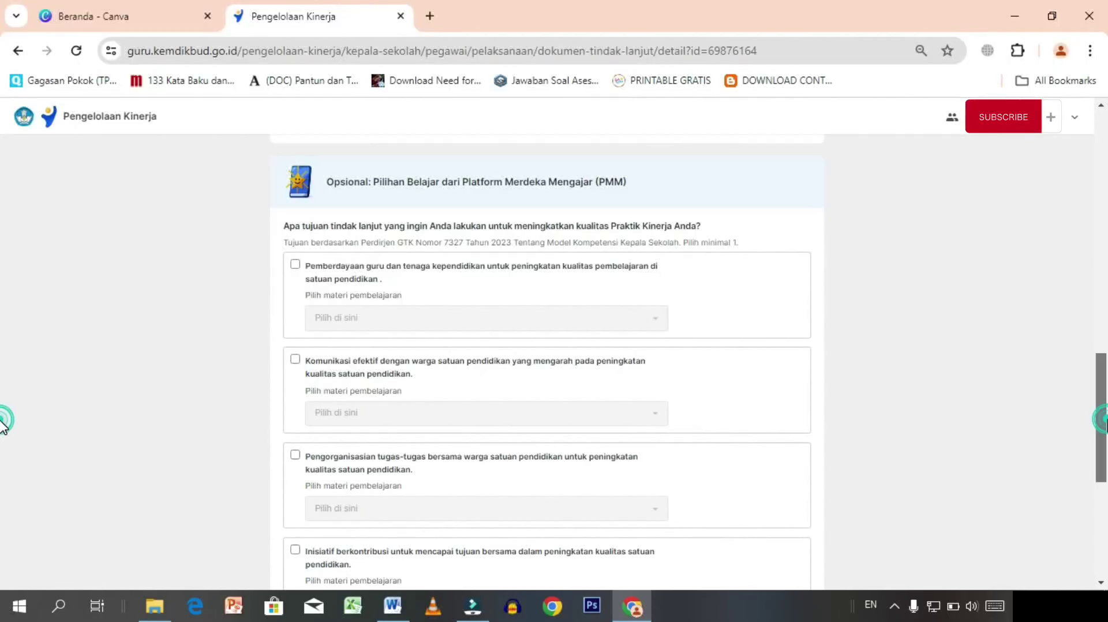
drag(1102, 426, 1104, 531)
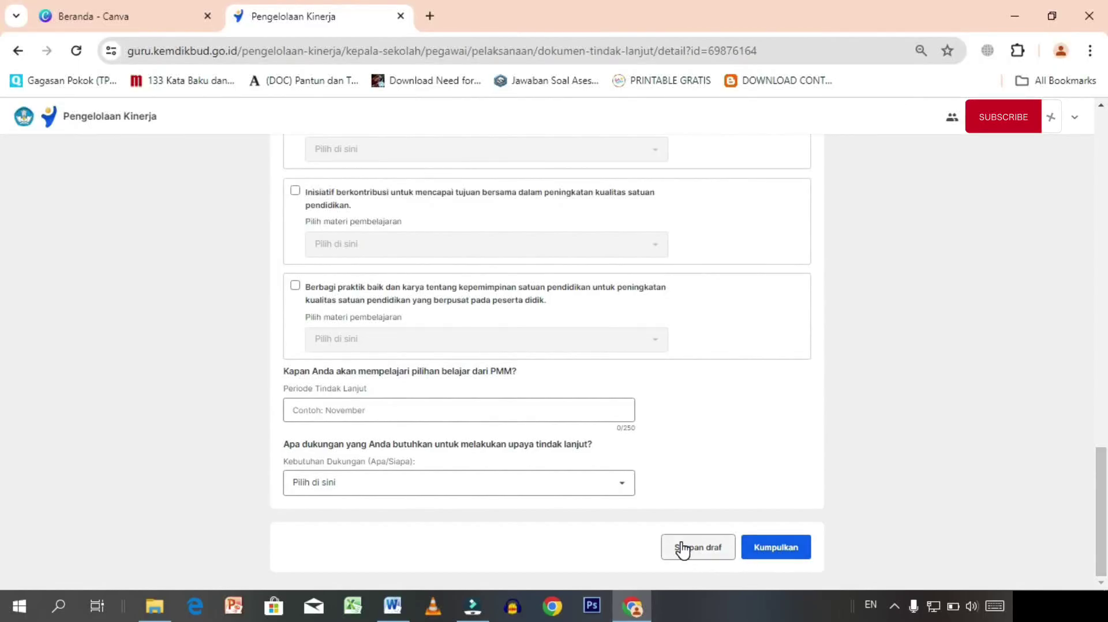
drag(1103, 529, 1106, 554)
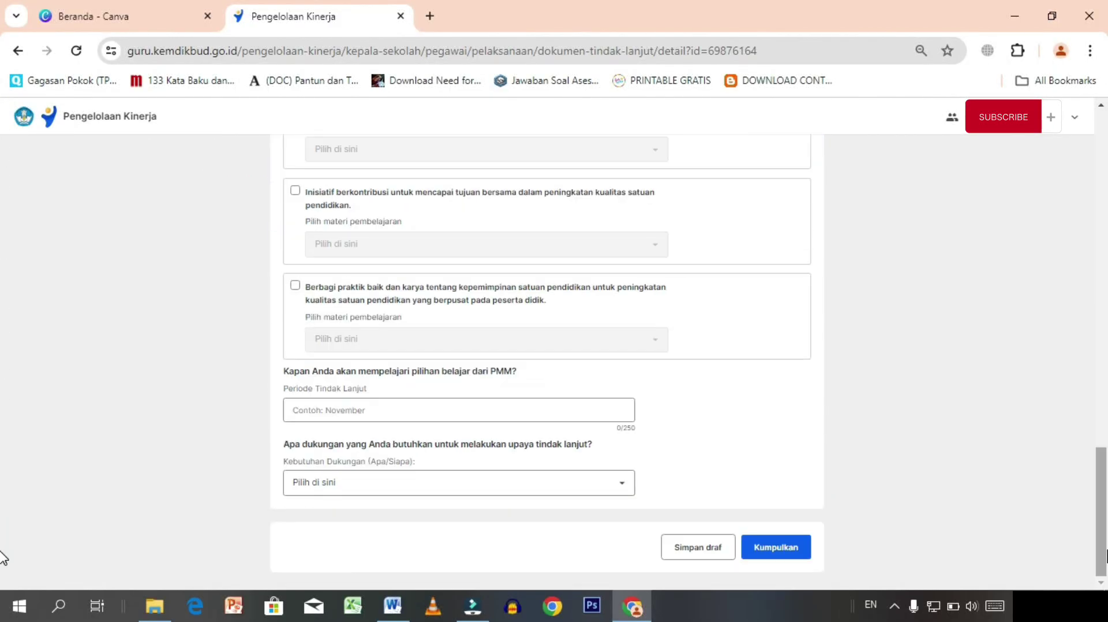
click(700, 548)
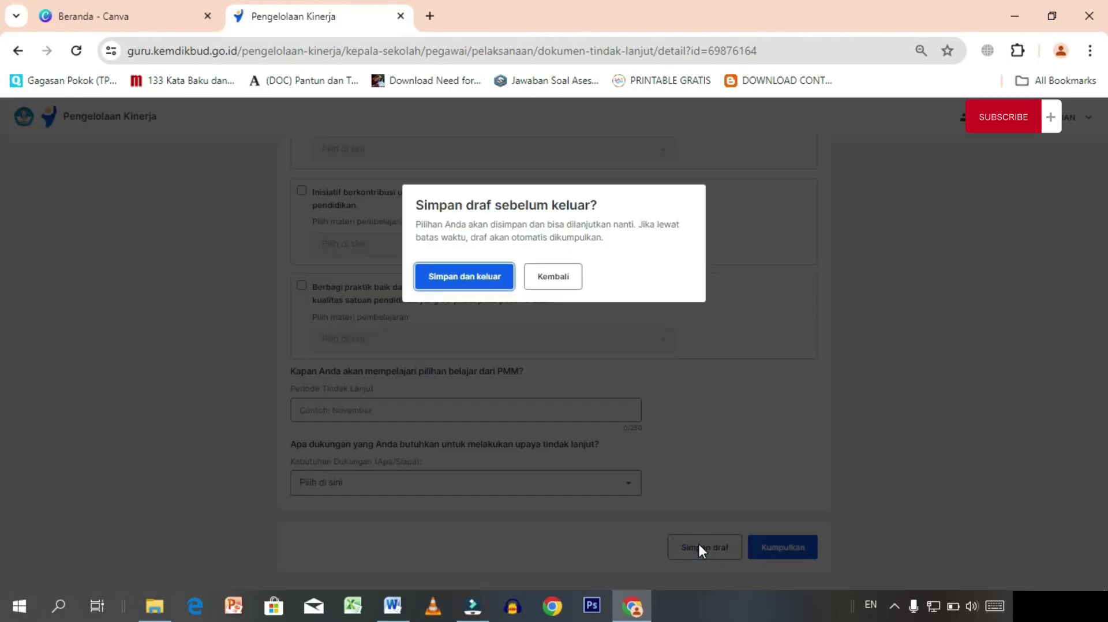
click(444, 279)
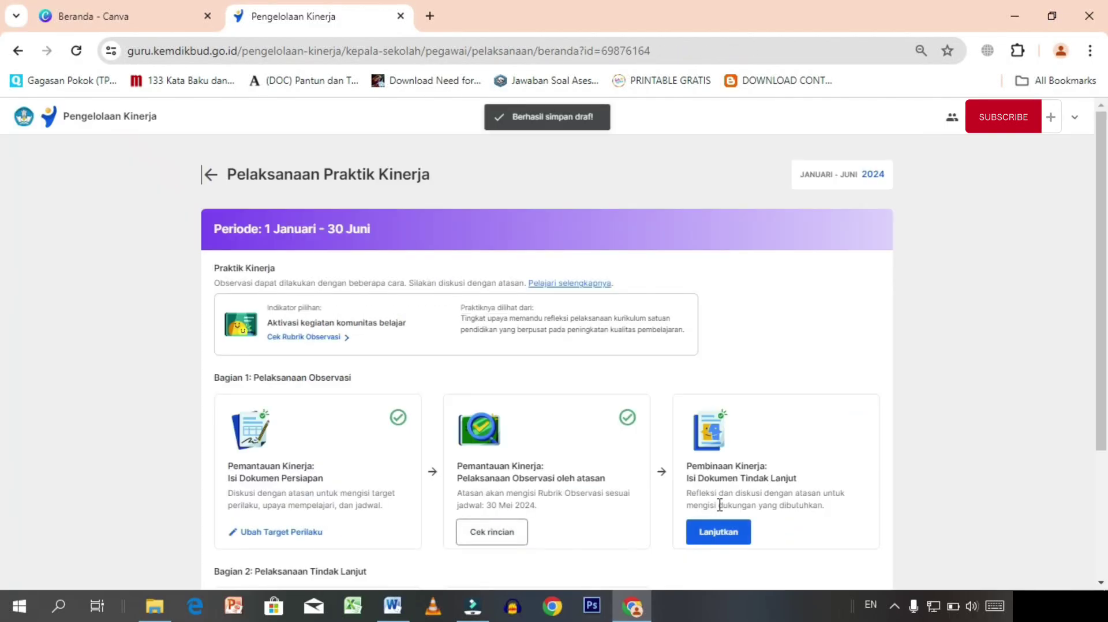
Reopen the Dokumen Tindak Lanjut draft, continue past the observation ratings, and review the form's reflection, follow-up goals, efforts, period and support fields.
click(722, 541)
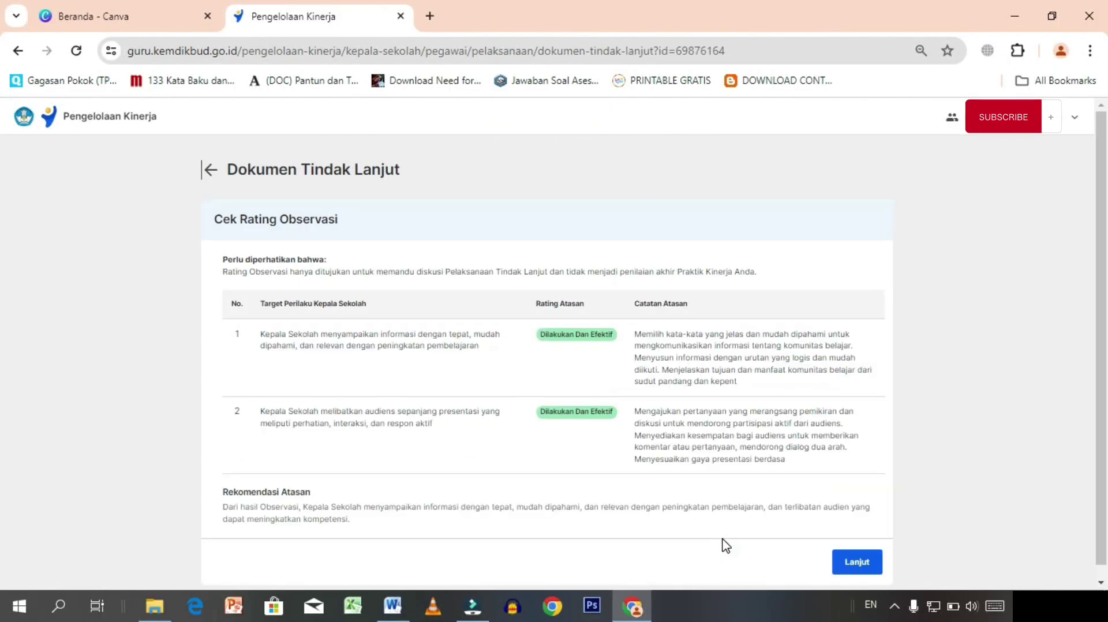
click(858, 567)
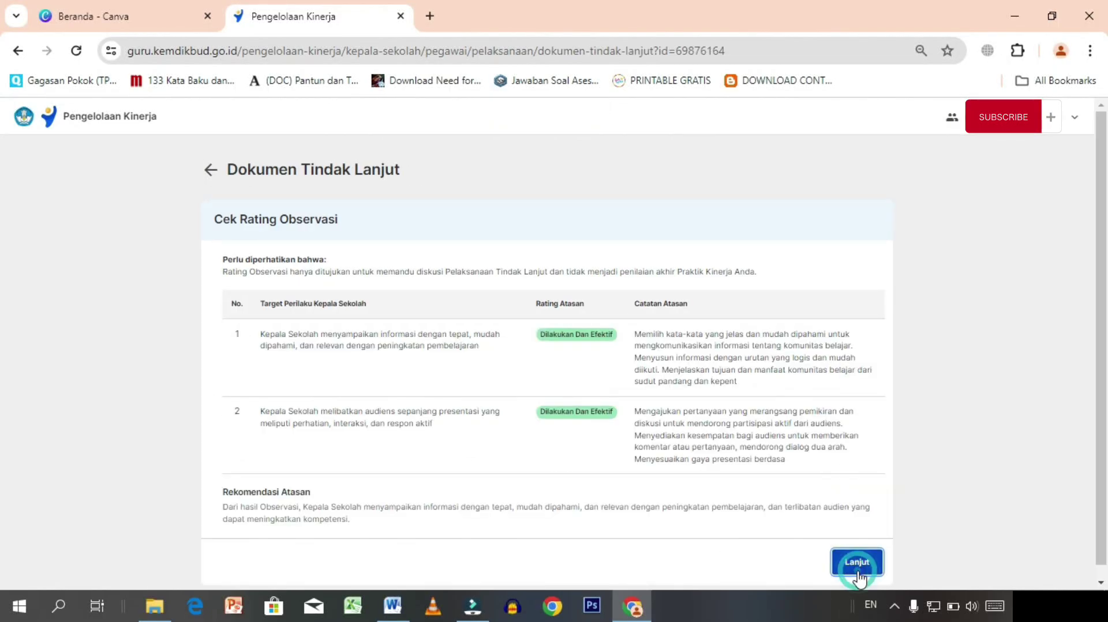
scroll(2, 271, down, 5)
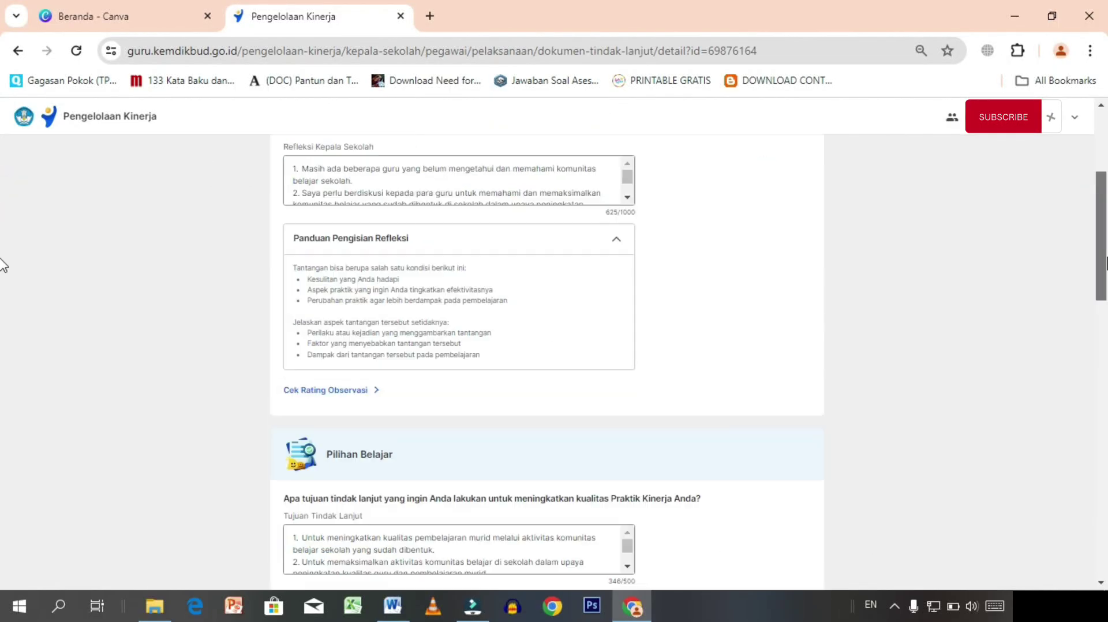
scroll(3, 281, down, 15)
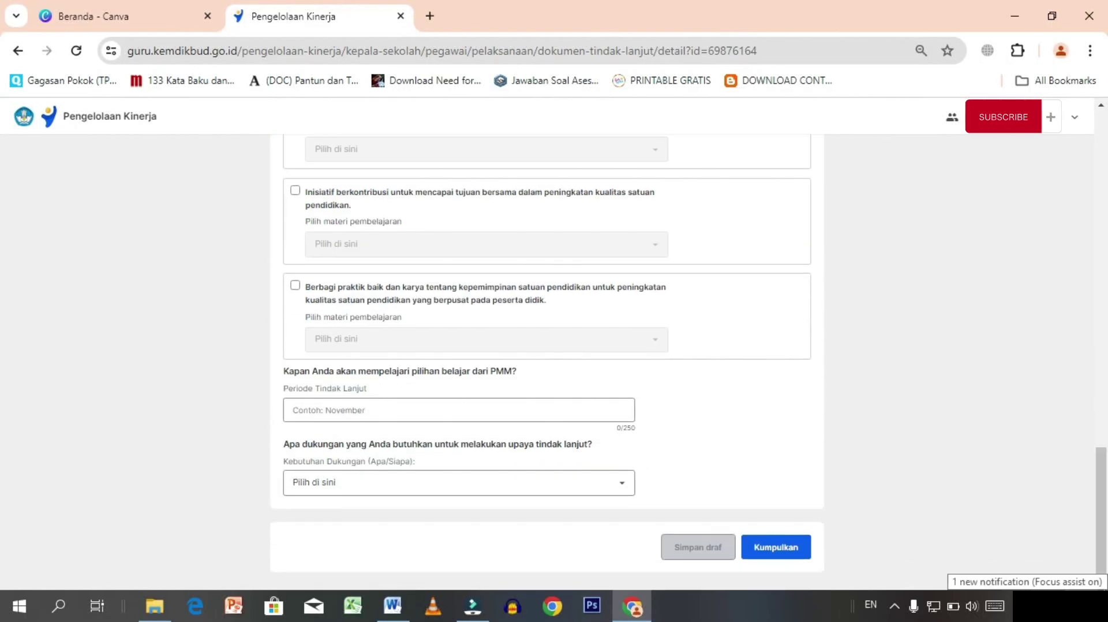
scroll(2, 448, up, 10)
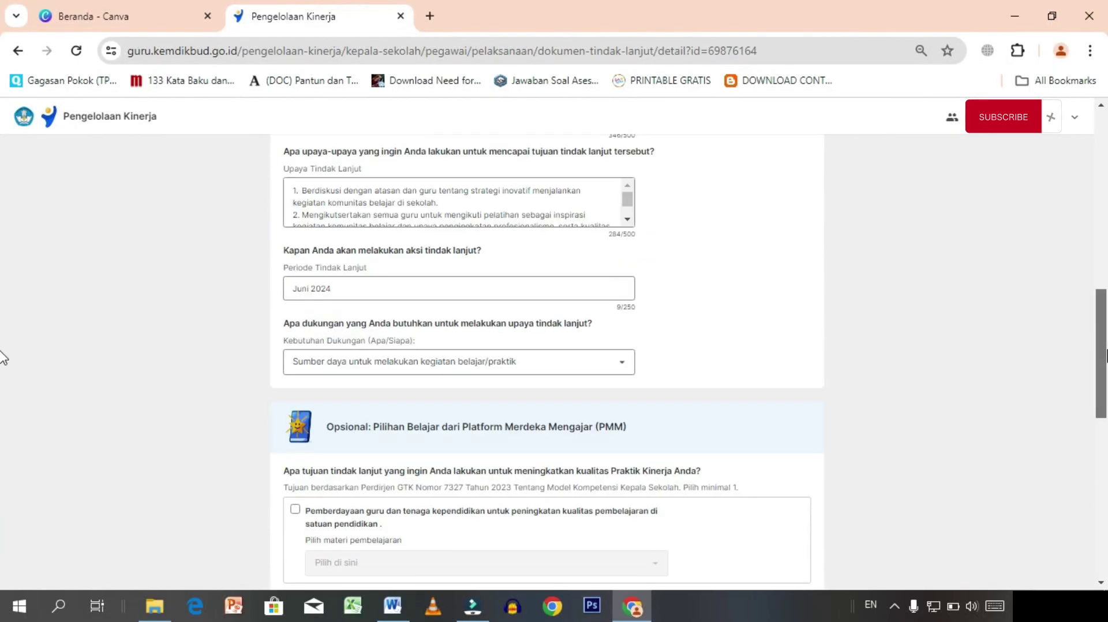
scroll(3, 357, up, 1)
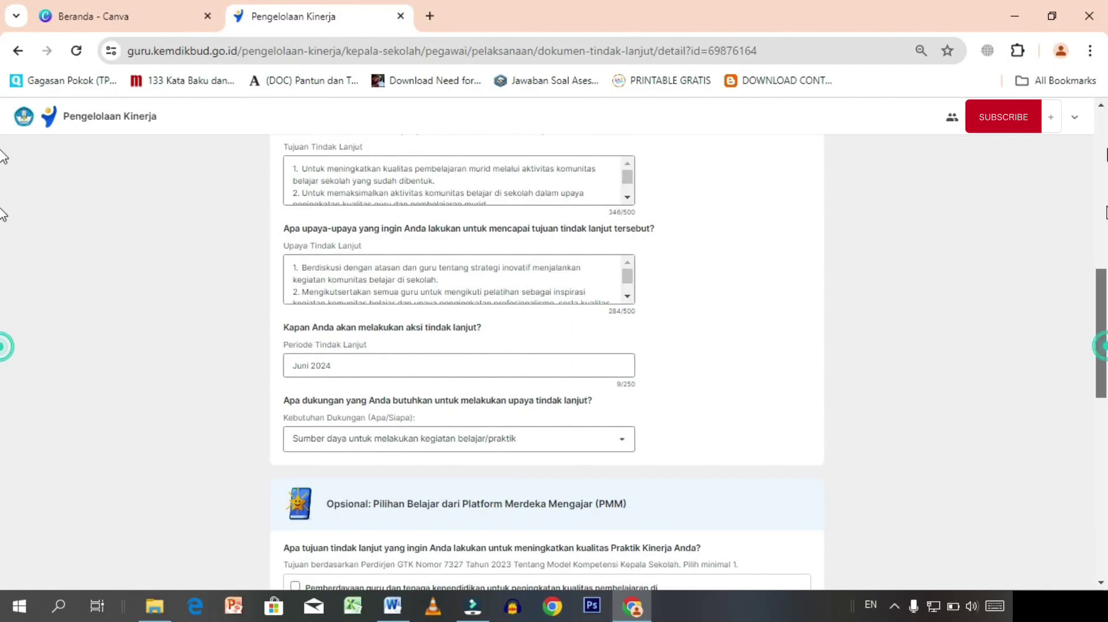
scroll(3, 346, up, 7)
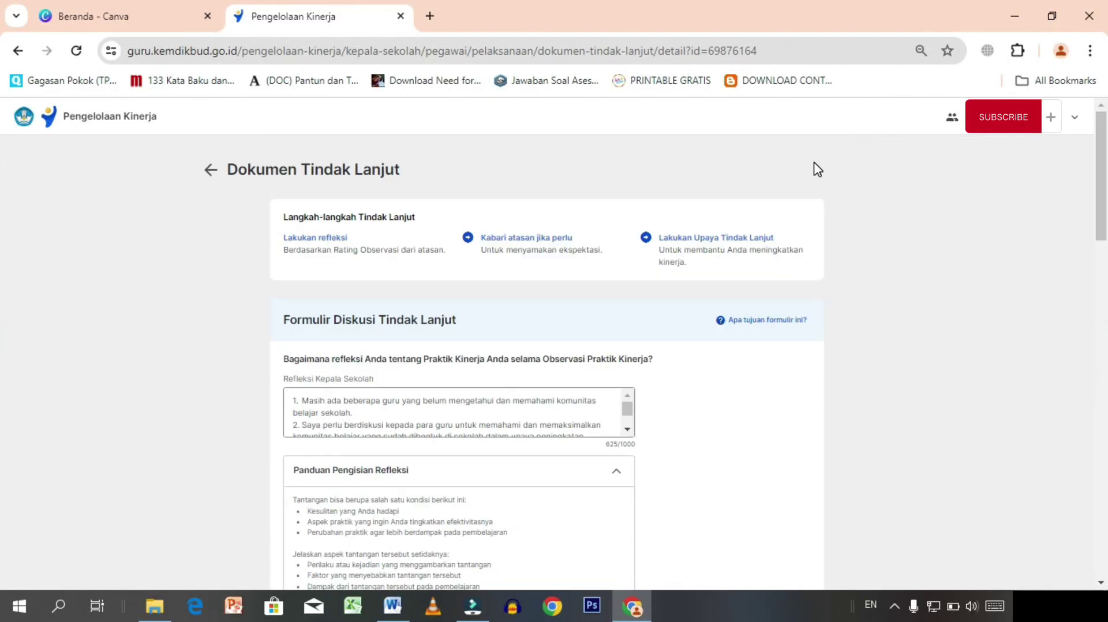